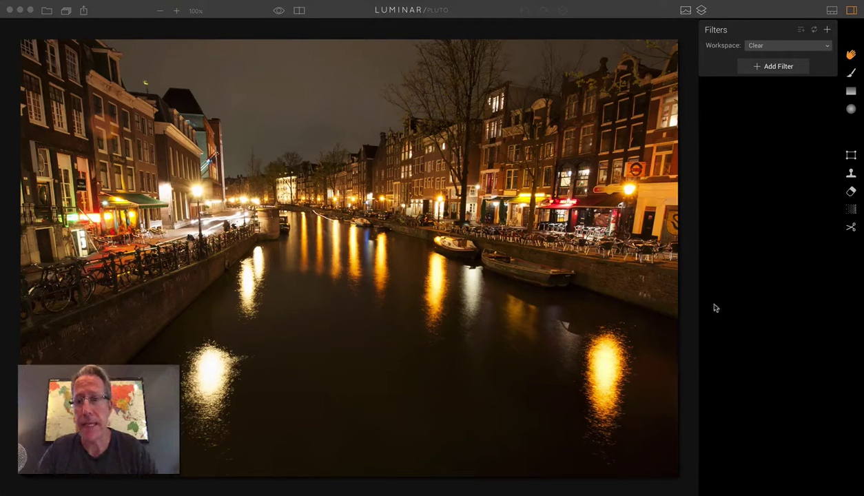
Add a Curves filter to the canal photo from the Add Filters list.
click(764, 67)
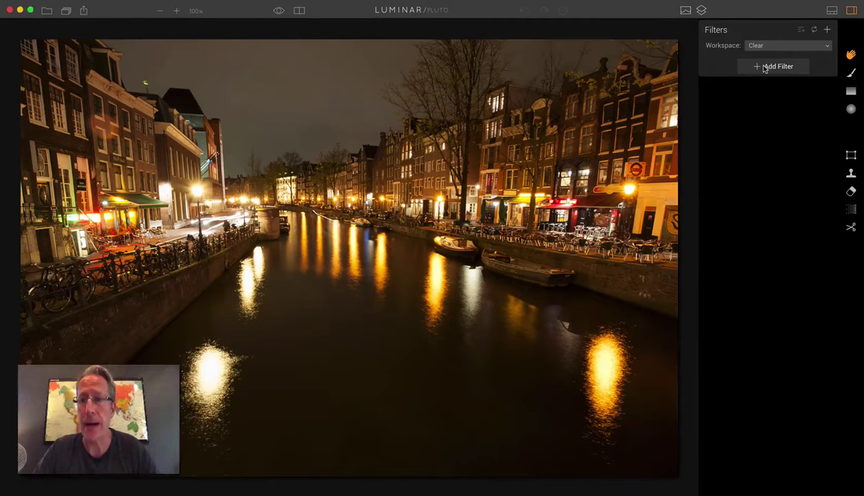
click(763, 67)
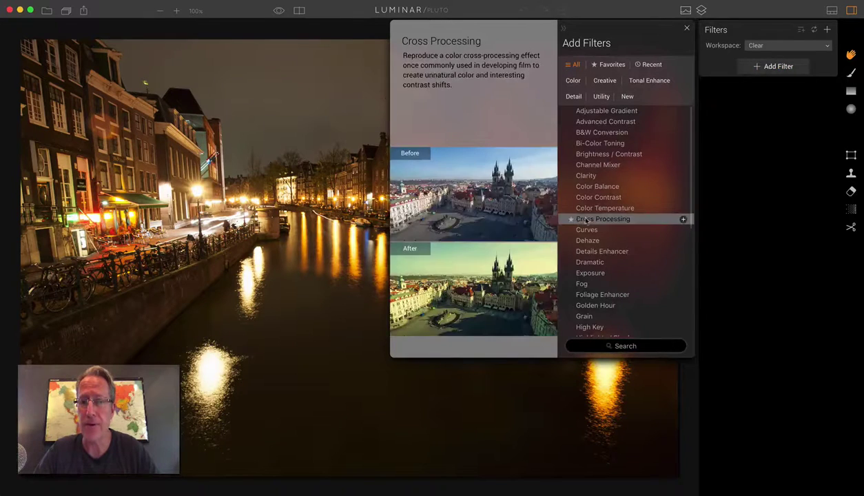
click(639, 228)
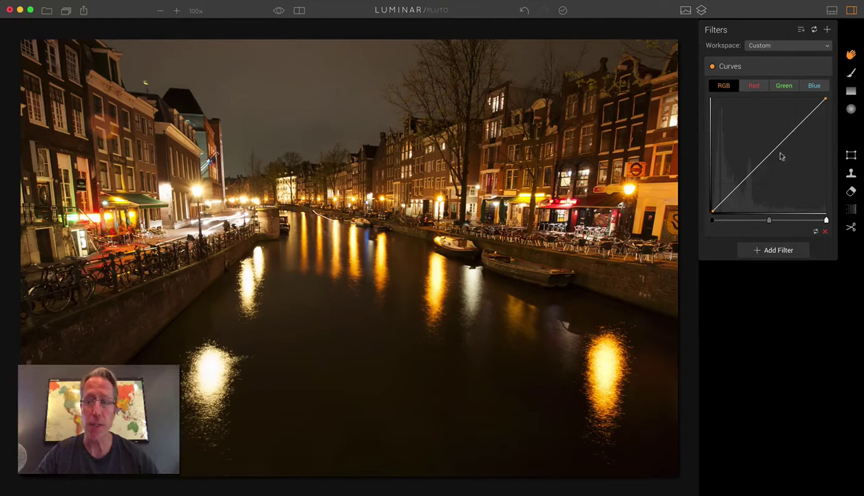
click(752, 87)
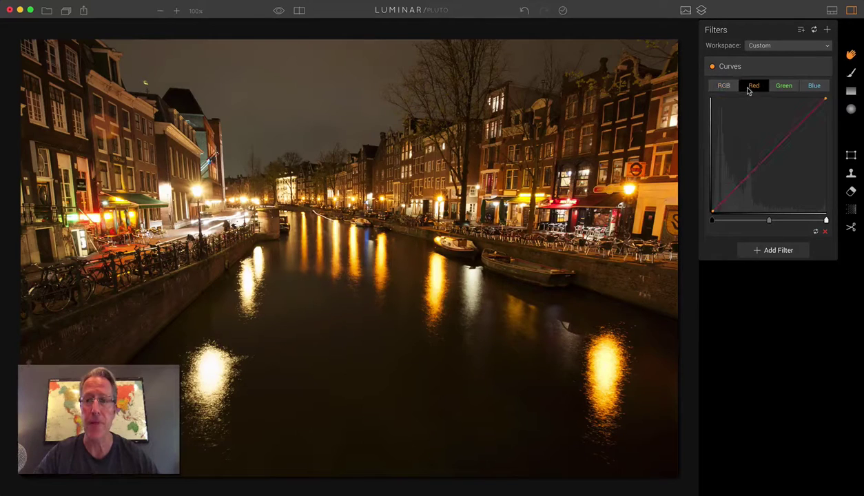
click(781, 87)
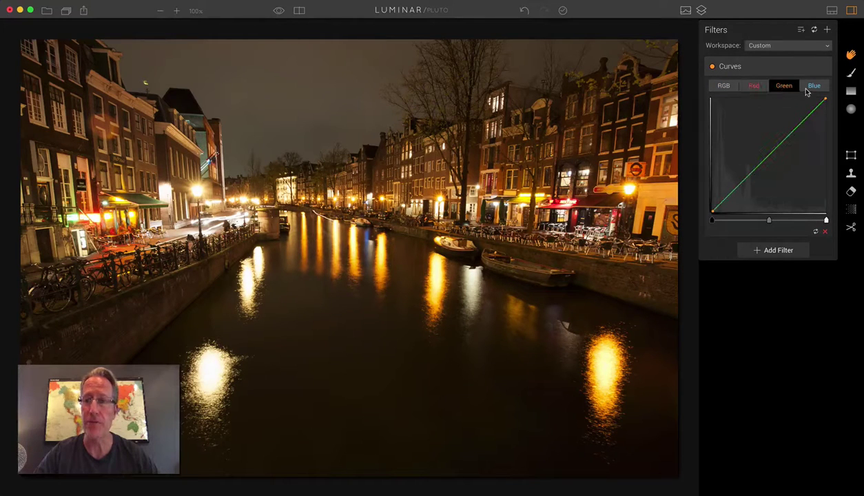
click(811, 86)
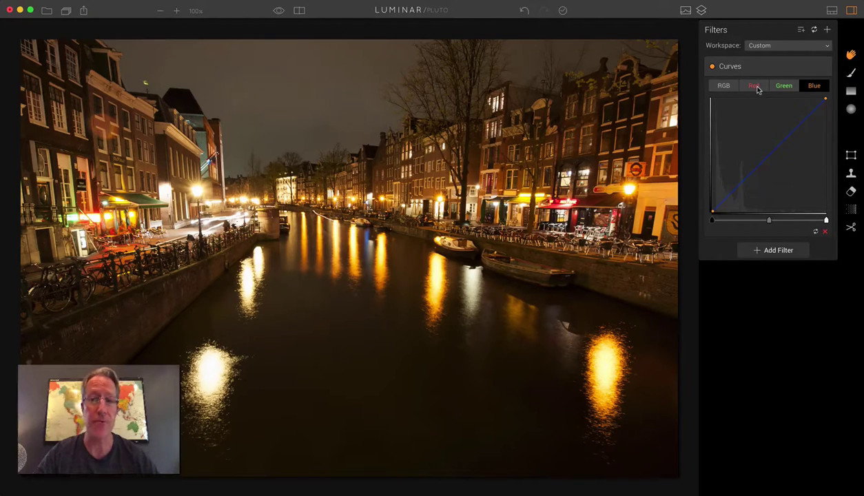
click(718, 86)
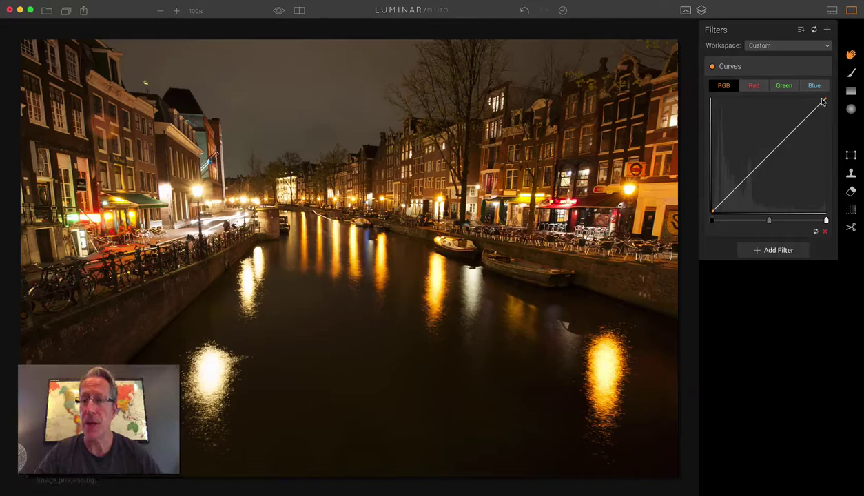
drag(823, 101, 823, 100)
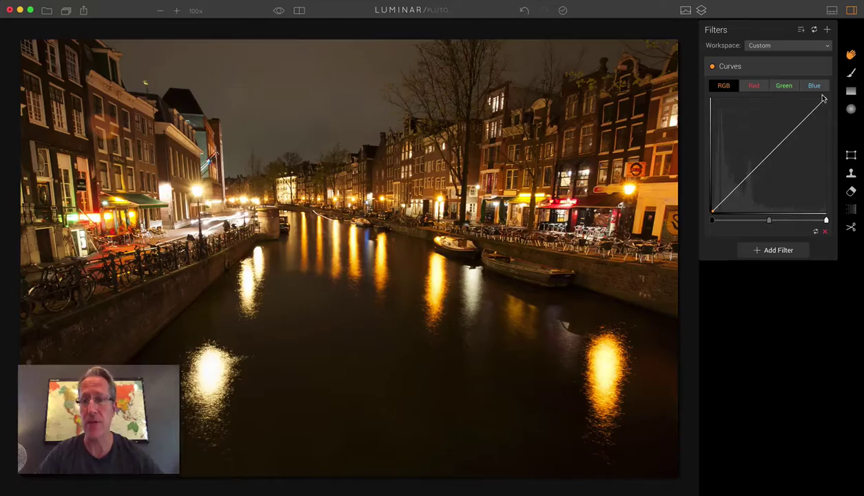
mouse_move(822, 101)
mouse_down()
mouse_move(769, 100)
mouse_move(827, 95)
mouse_move(834, 161)
mouse_move(828, 98)
mouse_up()
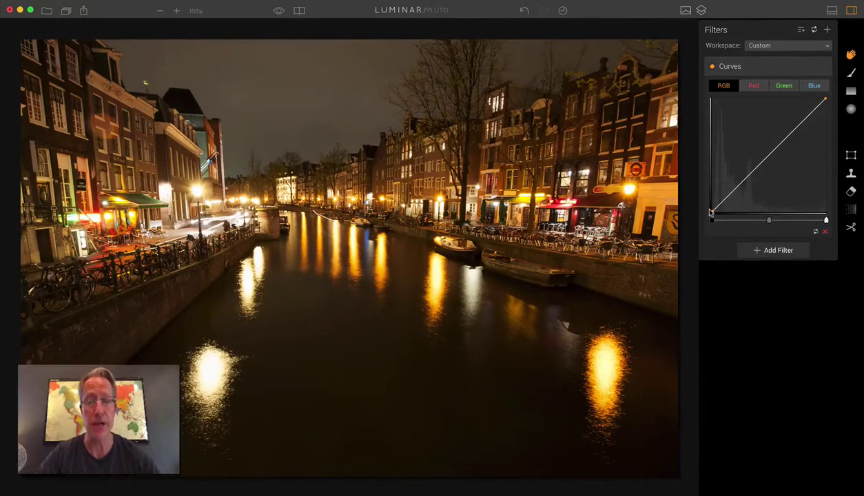
drag(711, 214, 702, 186)
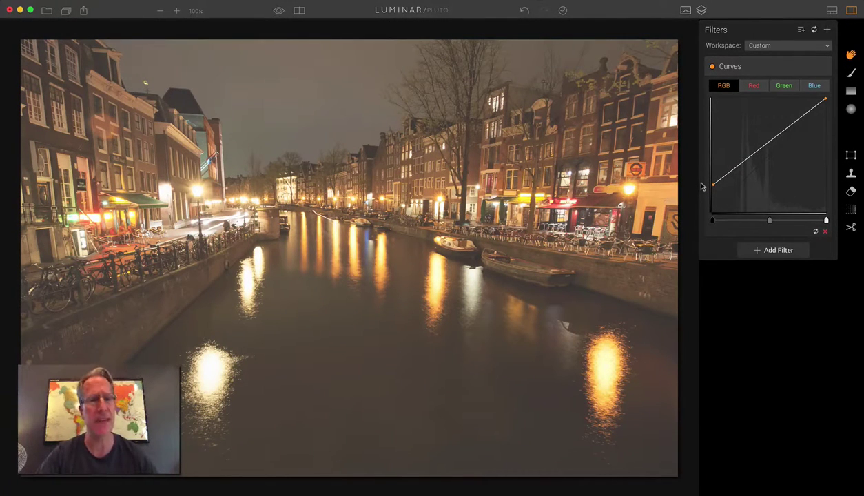
click(814, 232)
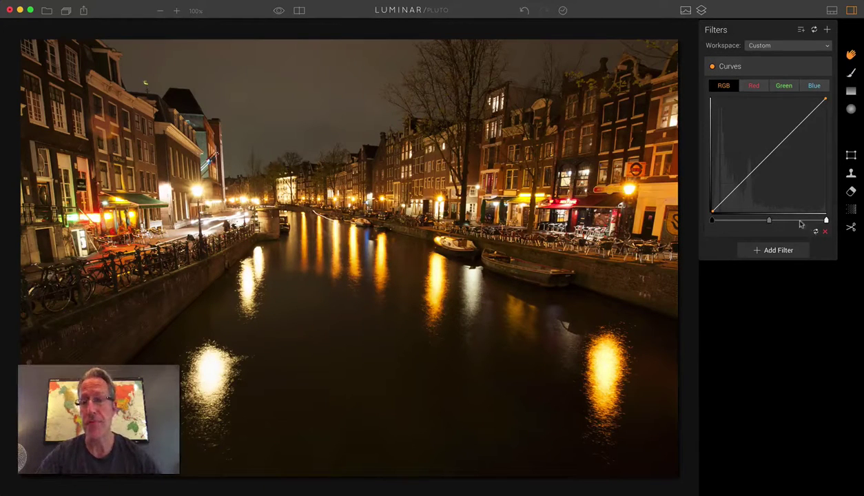
click(768, 158)
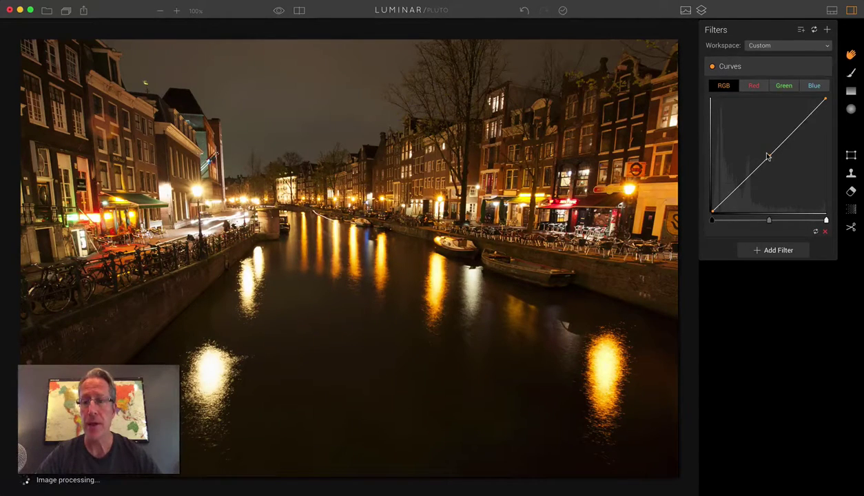
drag(769, 158, 758, 141)
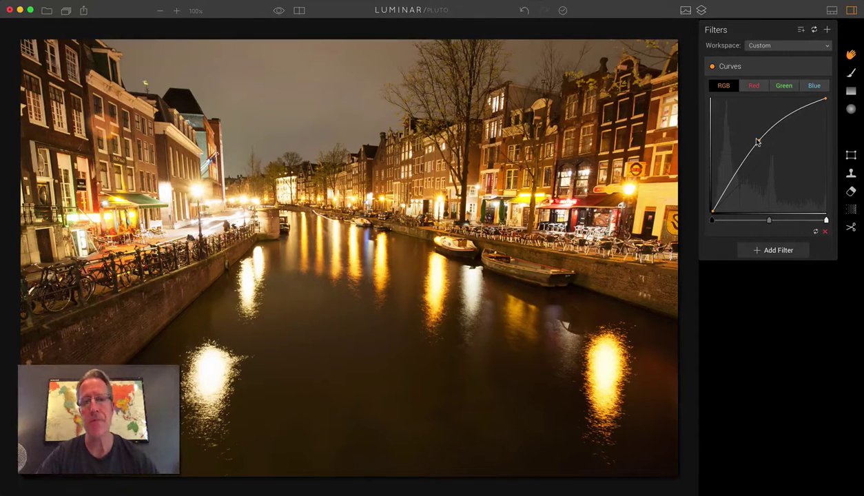
drag(757, 142, 776, 161)
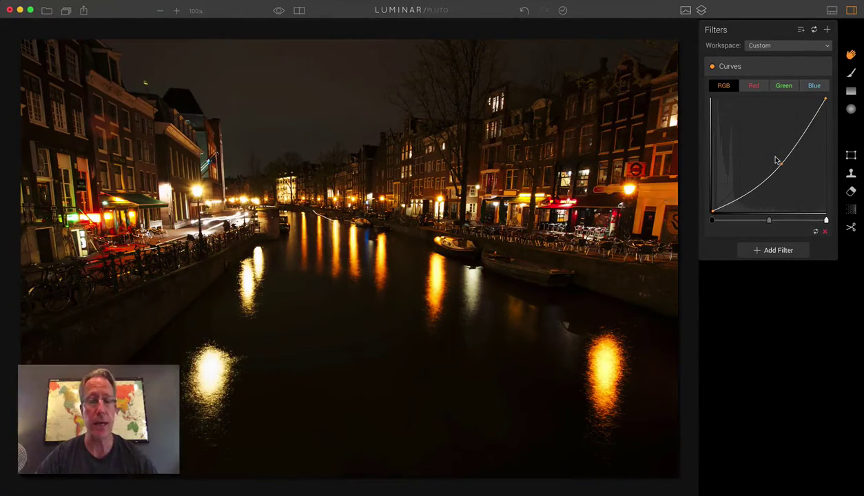
click(815, 232)
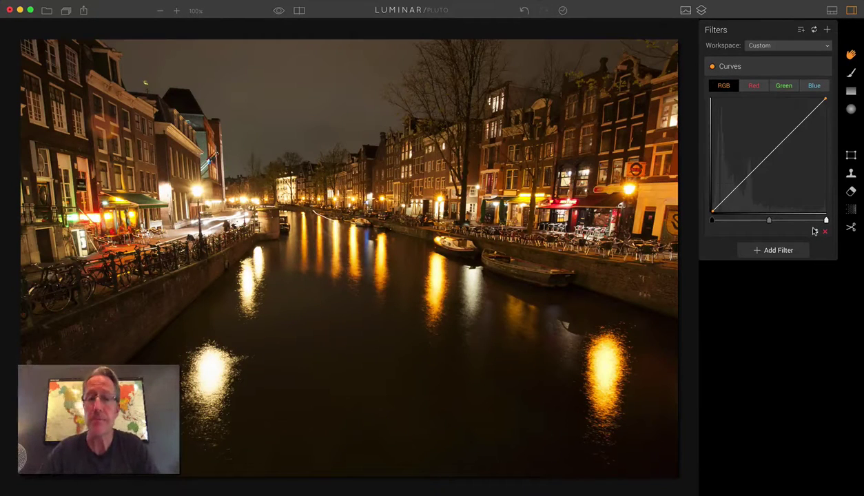
click(796, 127)
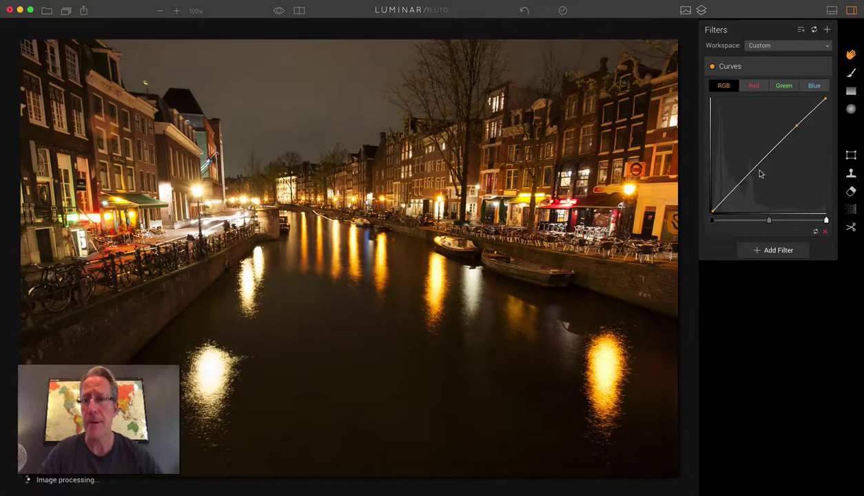
click(738, 182)
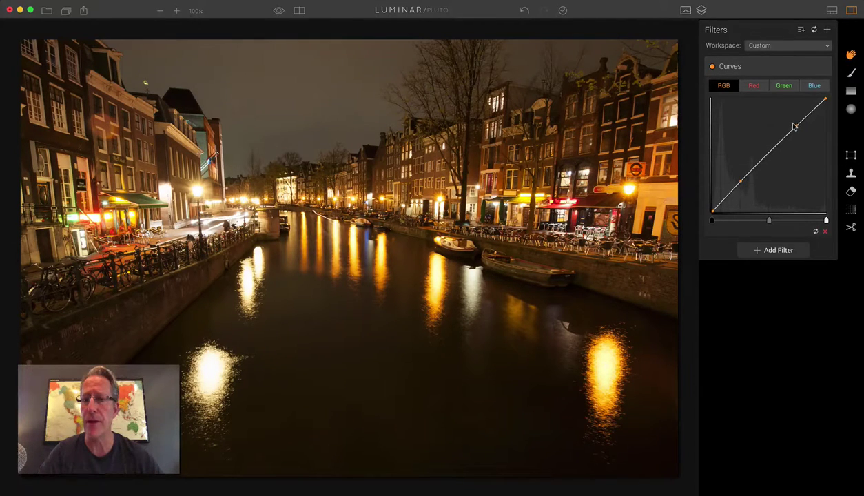
drag(797, 126, 790, 122)
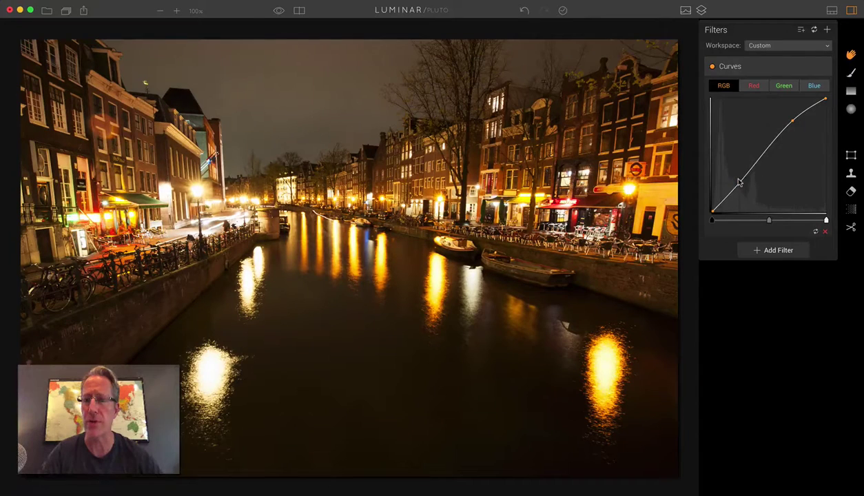
drag(741, 182, 743, 185)
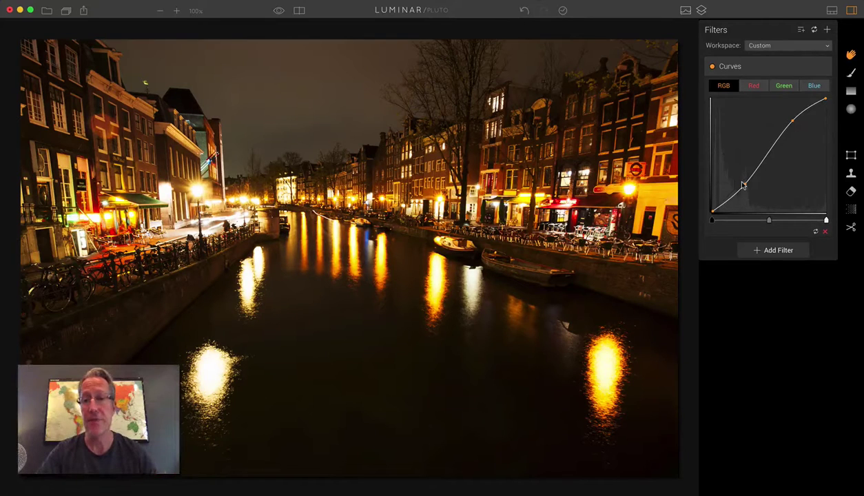
click(712, 67)
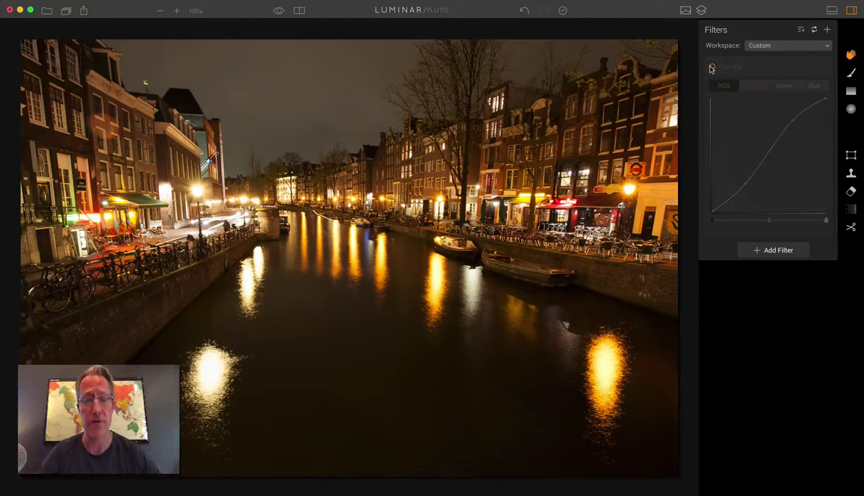
click(712, 67)
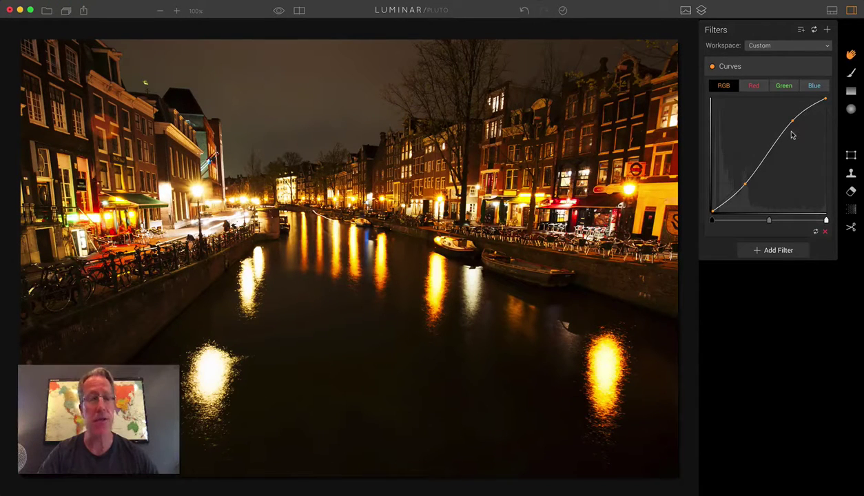
click(815, 232)
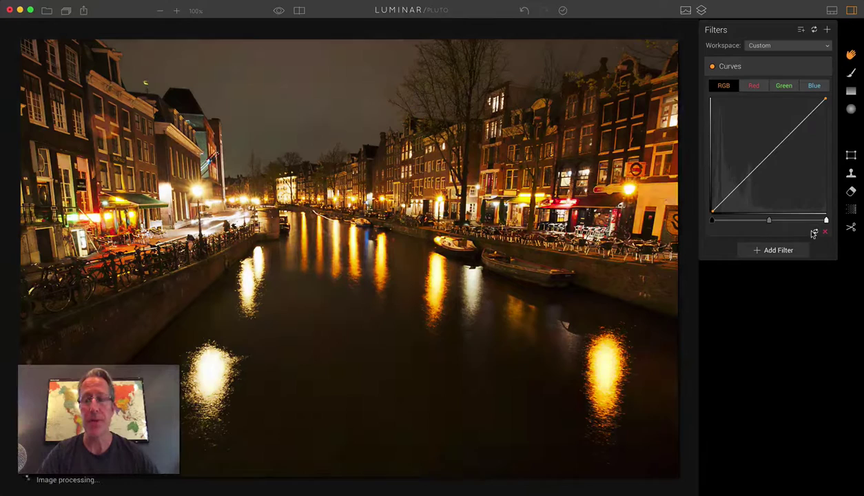
click(769, 157)
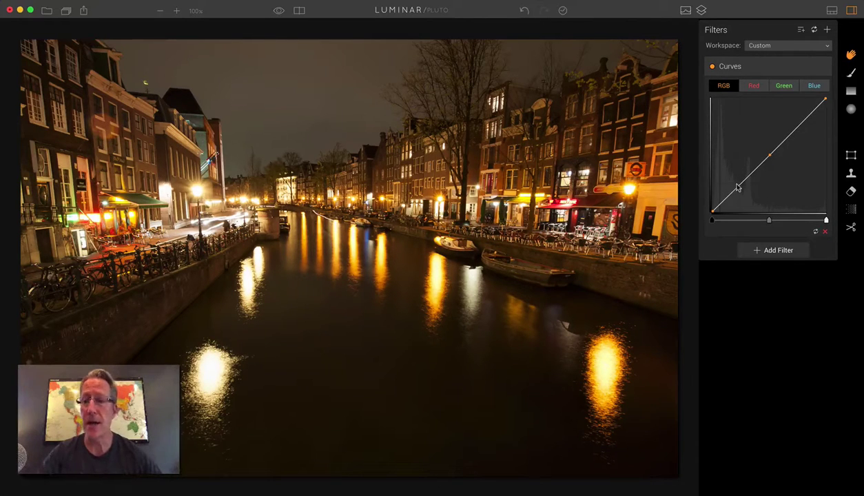
Reset the RGB curve and test bowing it upward and downward to brighten and darken.
click(815, 232)
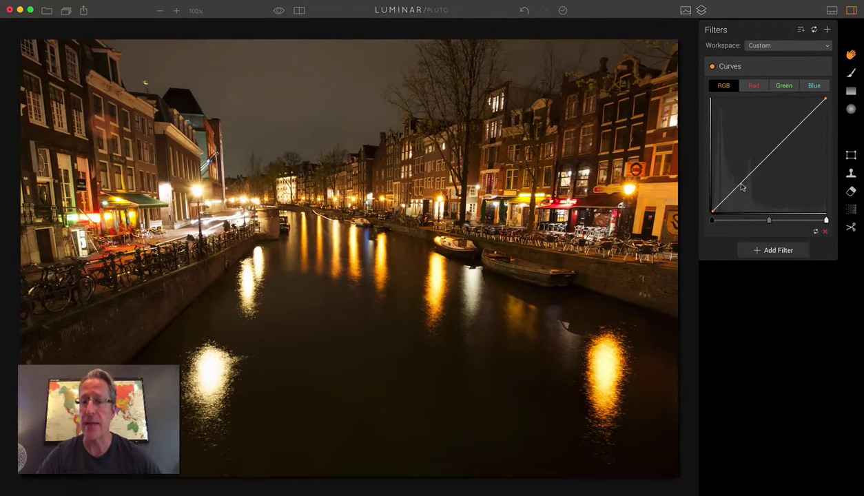
drag(742, 187, 738, 178)
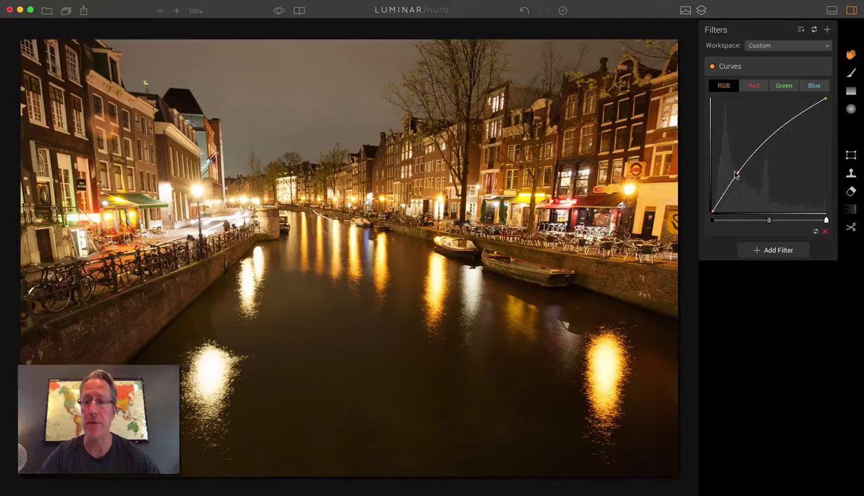
drag(736, 175, 756, 188)
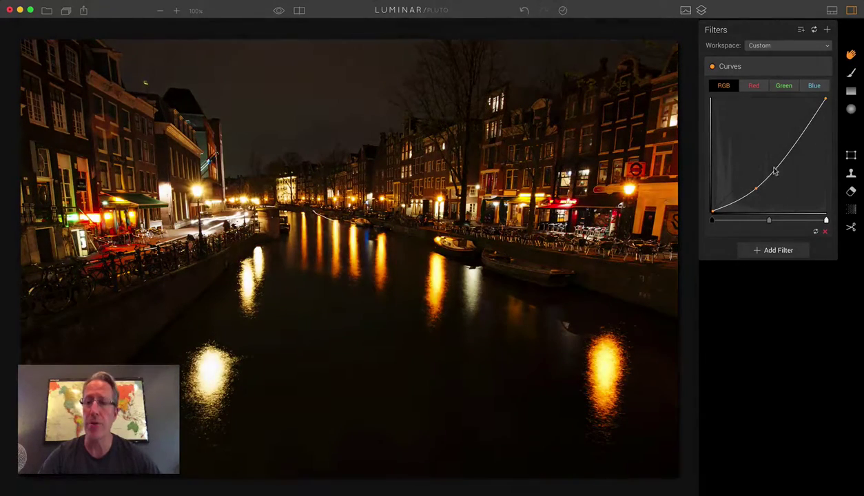
Reset again and shape the RGB curve into an S with lifted midtones and deeper shadows.
click(816, 232)
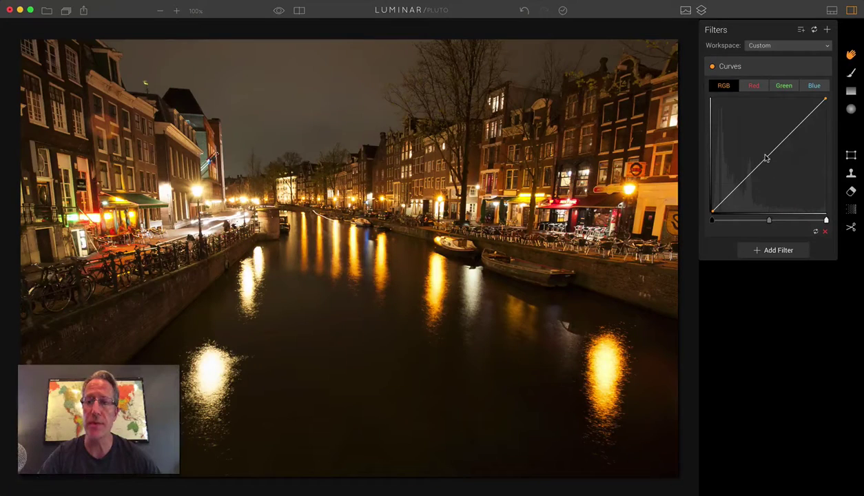
click(765, 158)
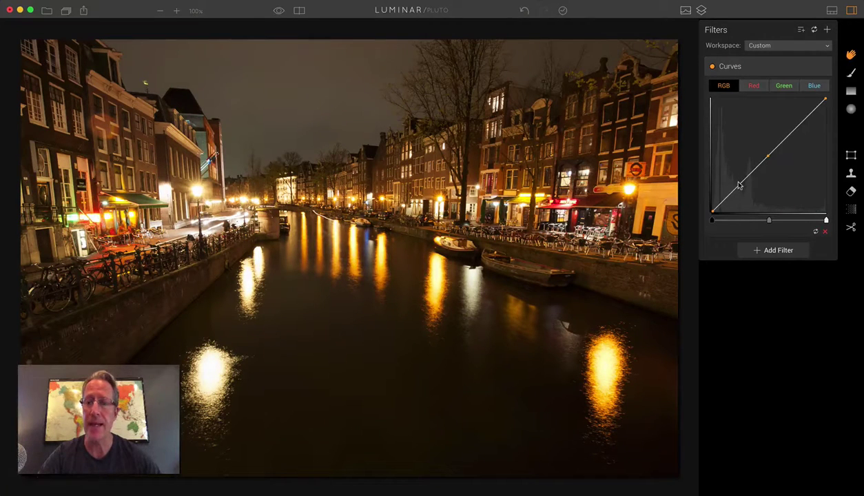
drag(738, 185, 734, 177)
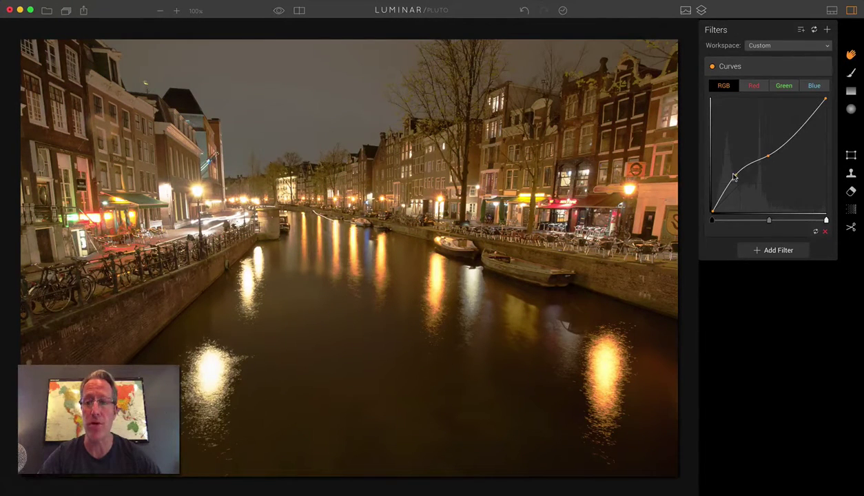
drag(734, 178, 745, 187)
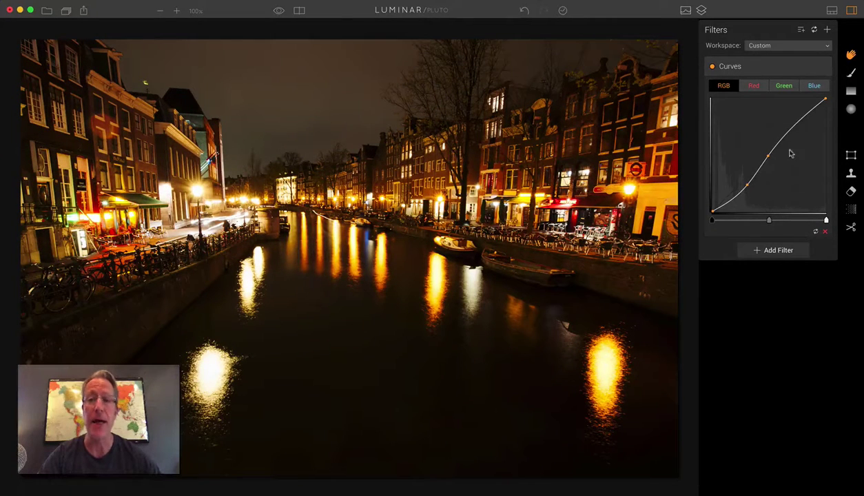
Try an S-curve with raised highlights and lowered shadows, then reset the RGB curve to straight.
click(814, 232)
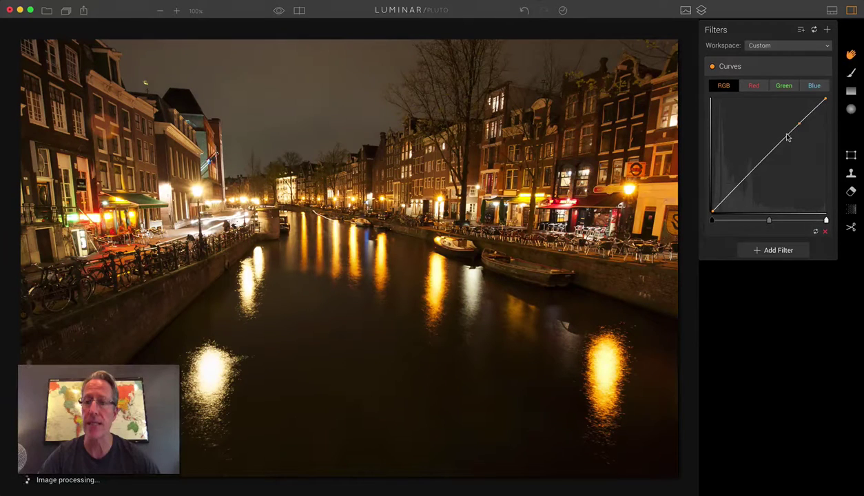
click(771, 153)
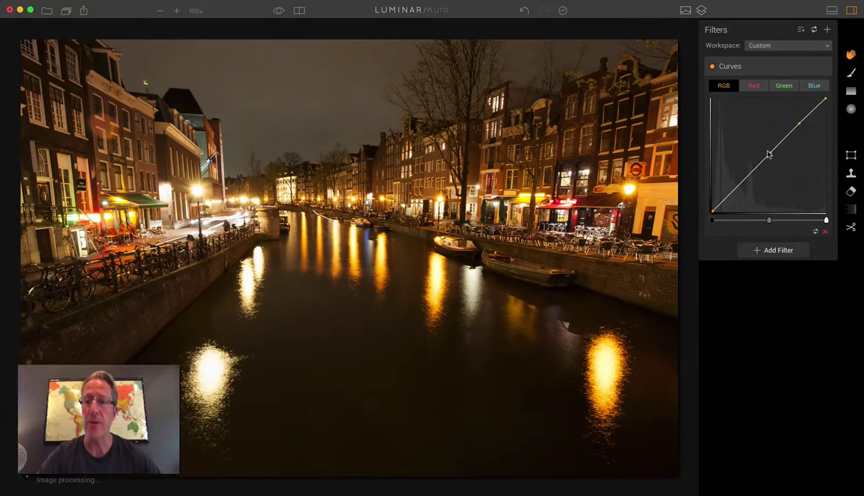
drag(795, 127, 790, 121)
drag(742, 182, 741, 191)
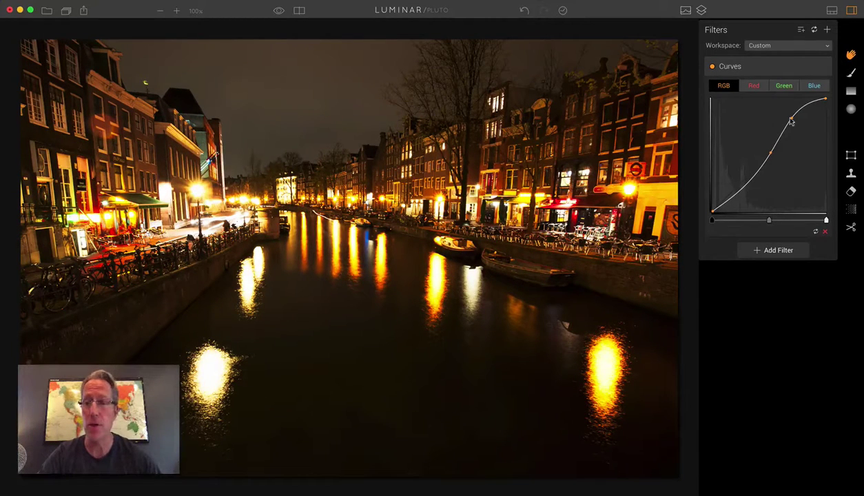
drag(791, 120, 802, 129)
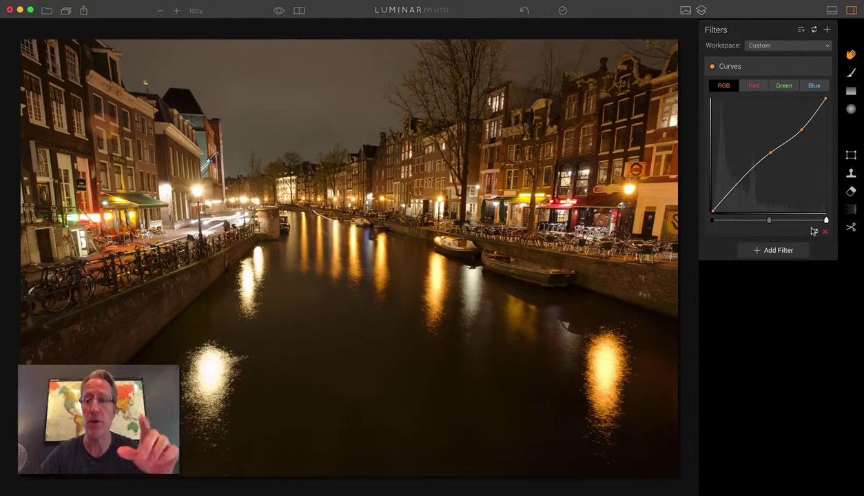
click(814, 231)
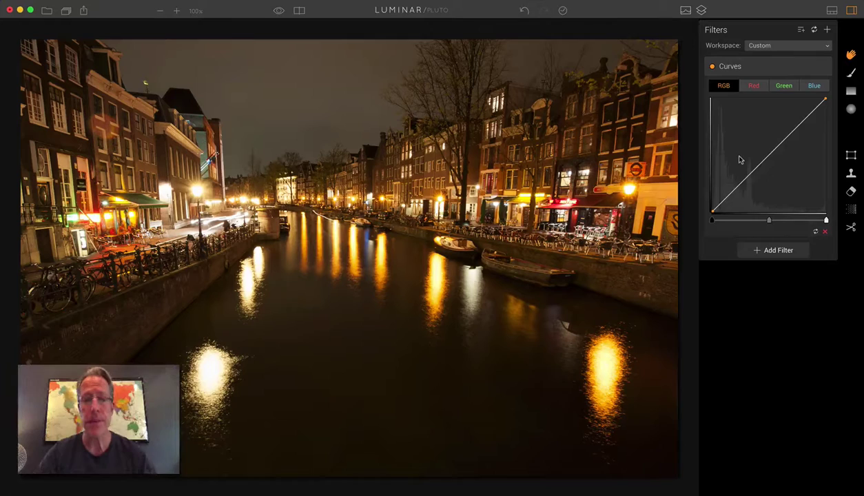
Browse the Red, Green and Blue channel curves, then nudge the Red curve's top endpoint inward.
click(754, 86)
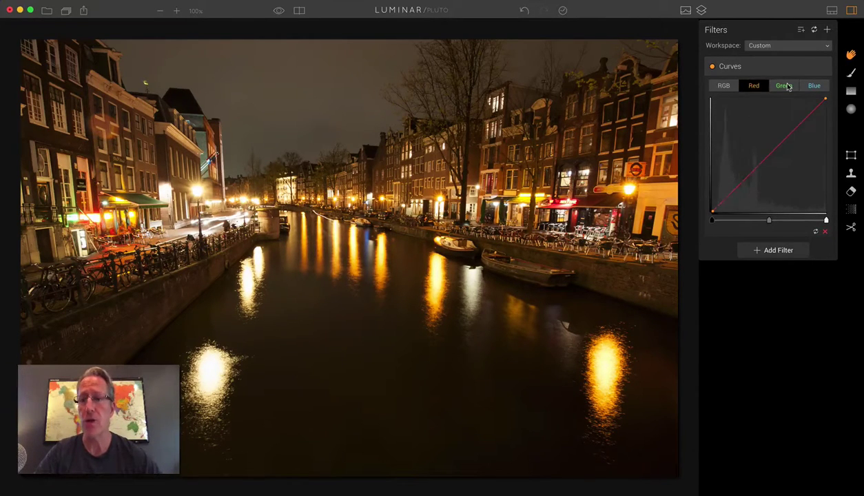
click(786, 85)
click(813, 86)
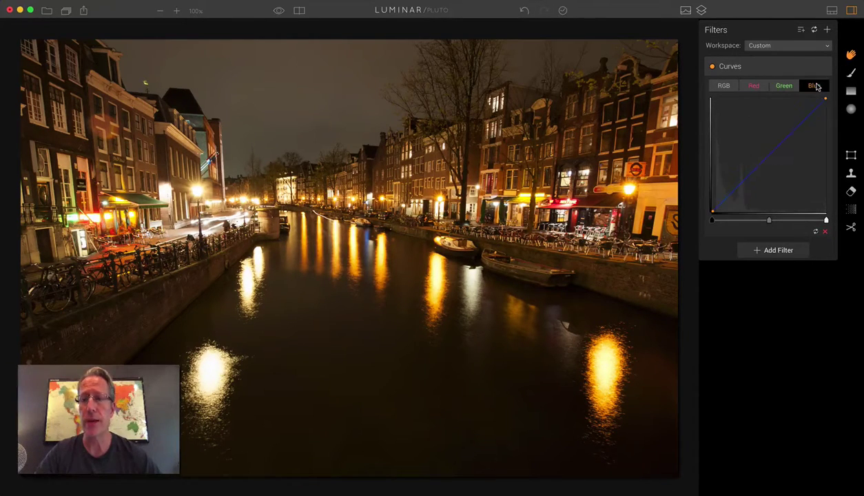
click(755, 86)
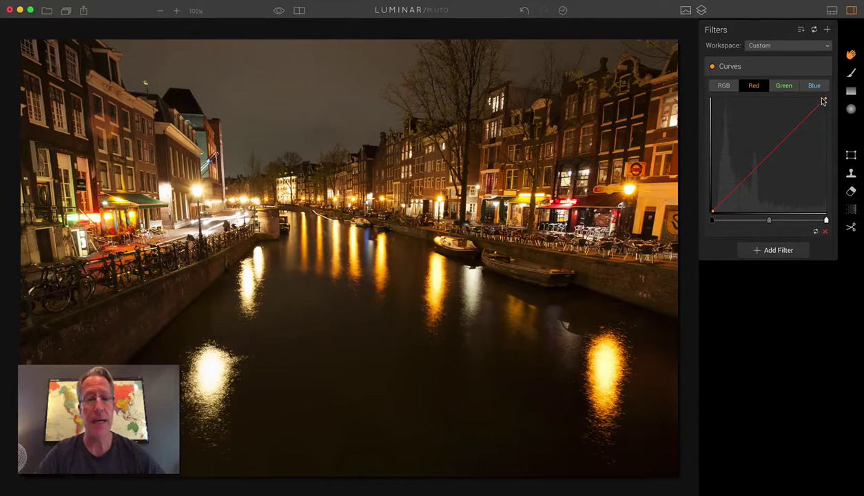
mouse_move(824, 101)
mouse_down()
mouse_move(784, 98)
mouse_move(823, 102)
mouse_move(830, 140)
mouse_move(826, 100)
mouse_up()
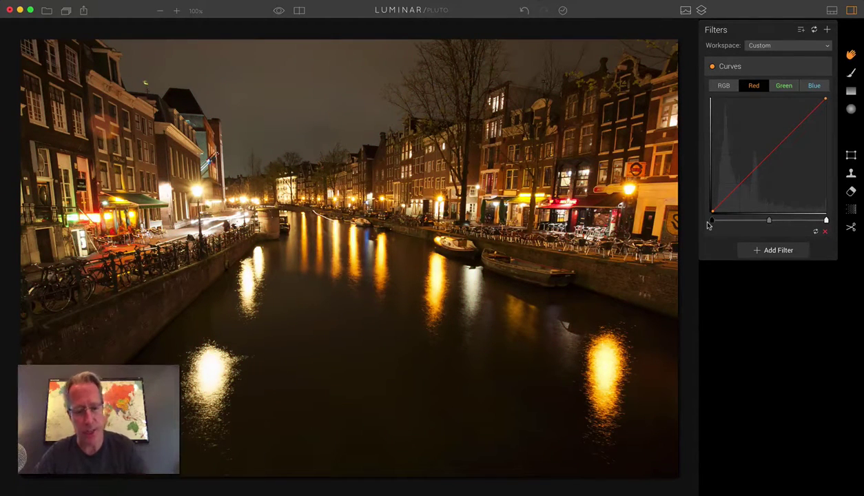
key(super+Tab)
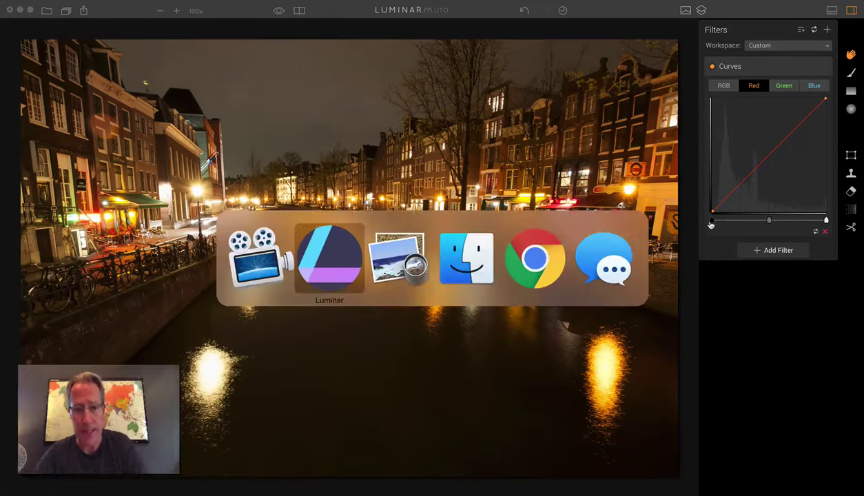
key(super+Tab)
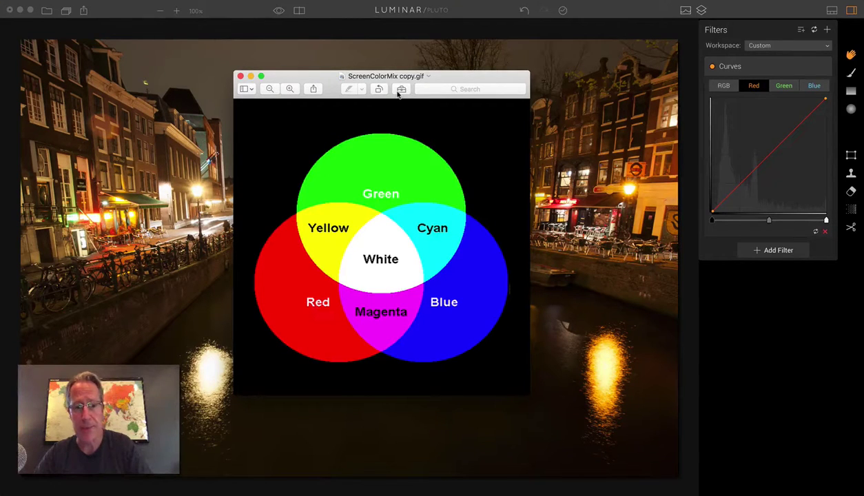
key(super+Tab)
key(super+Tab)
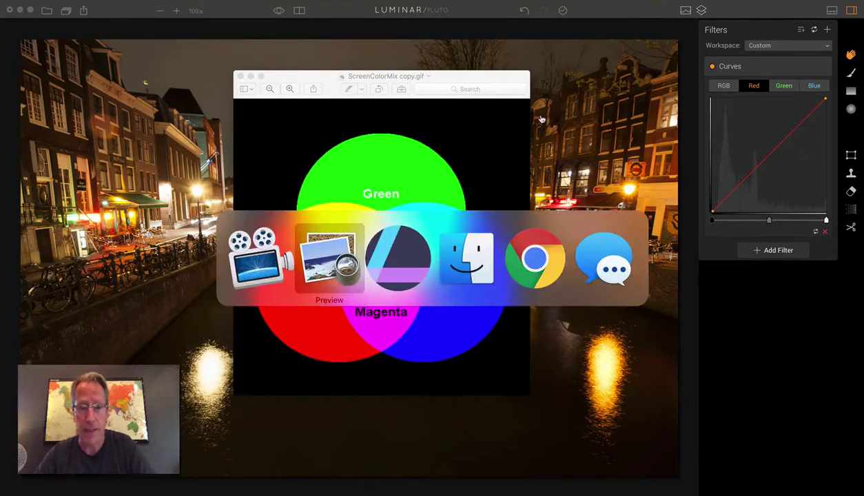
key(super+Tab)
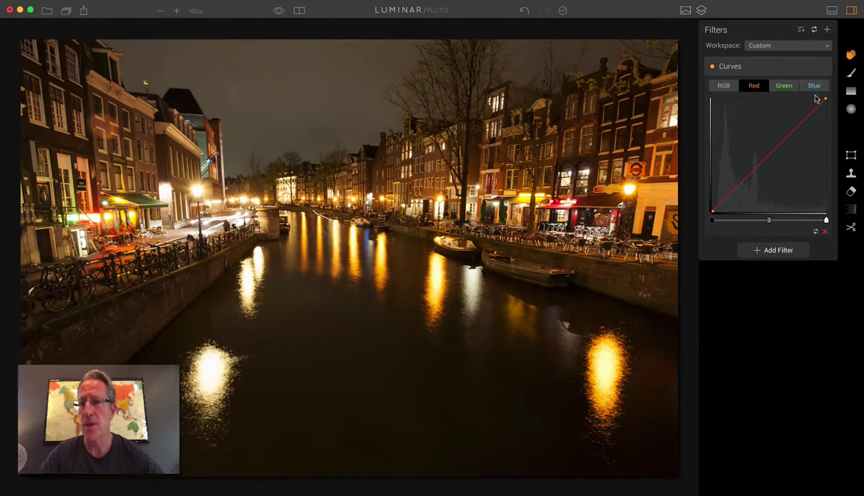
drag(824, 101, 828, 145)
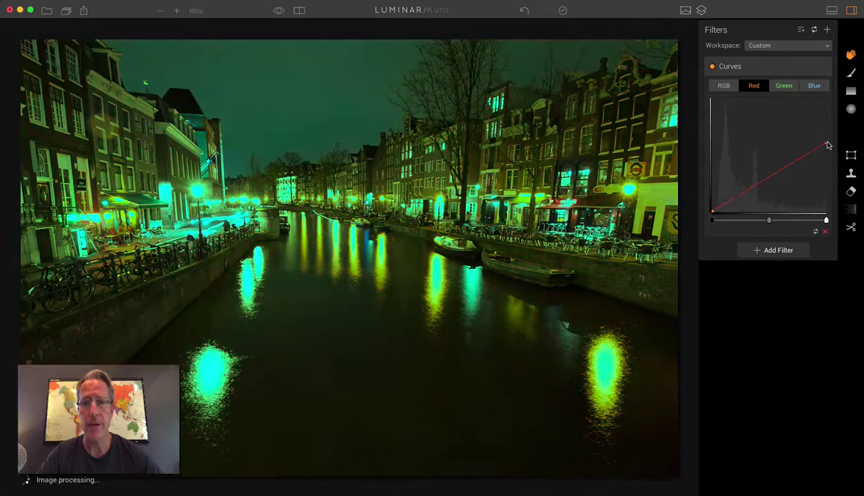
key(super+Tab)
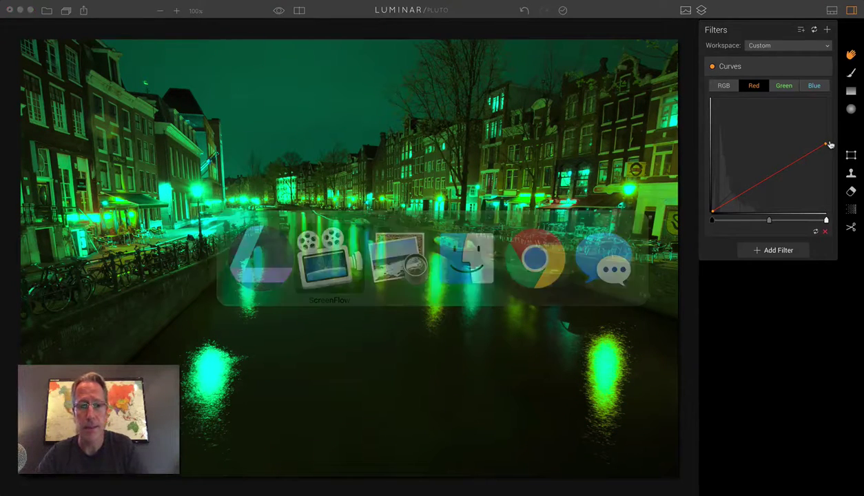
key(super+Tab)
key(super+Tab)
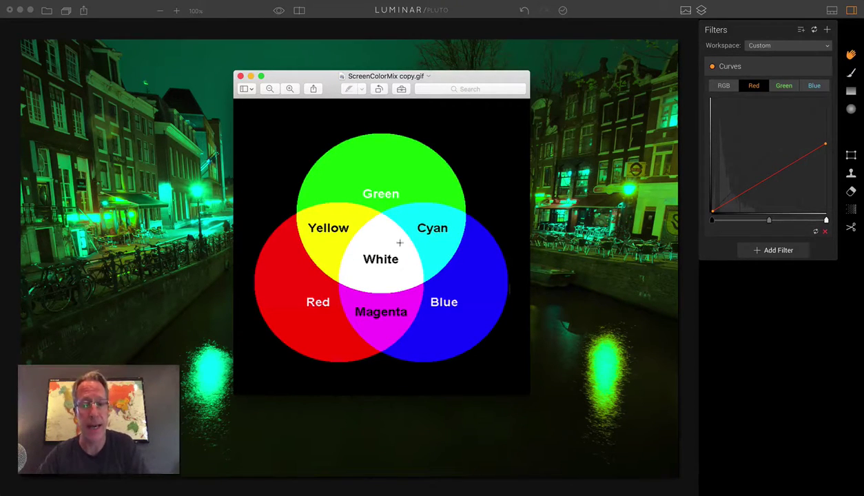
key(super+Tab)
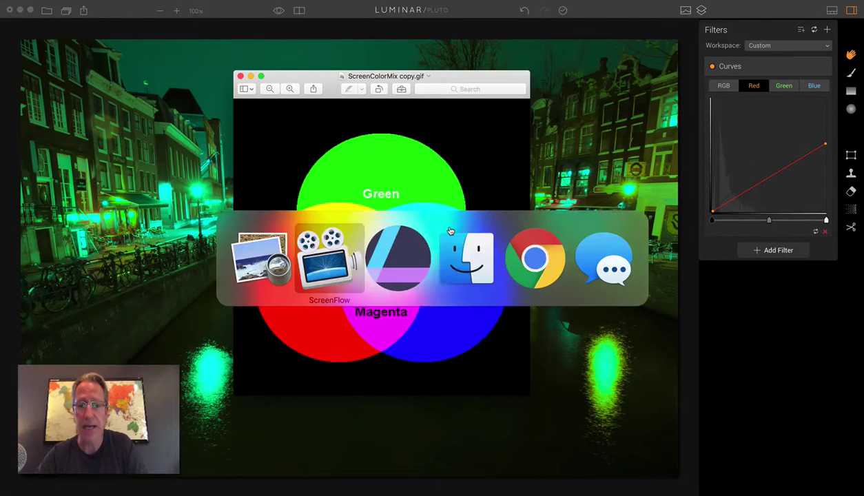
key(super+Tab)
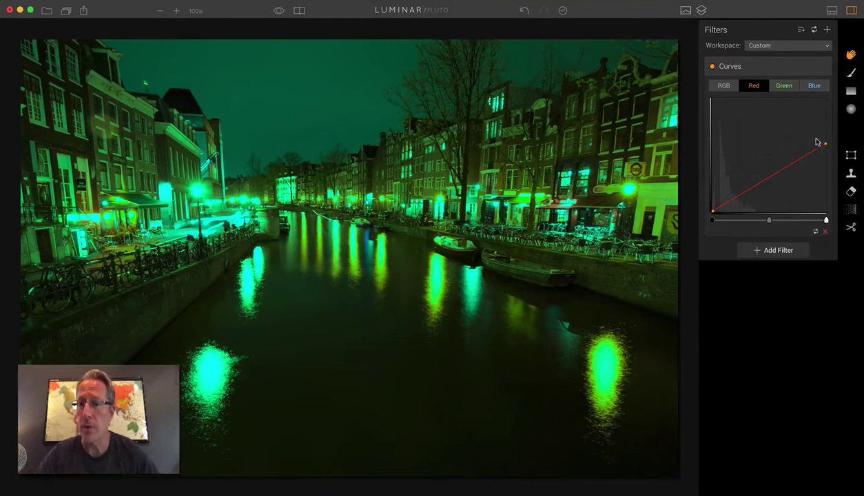
drag(824, 145, 821, 98)
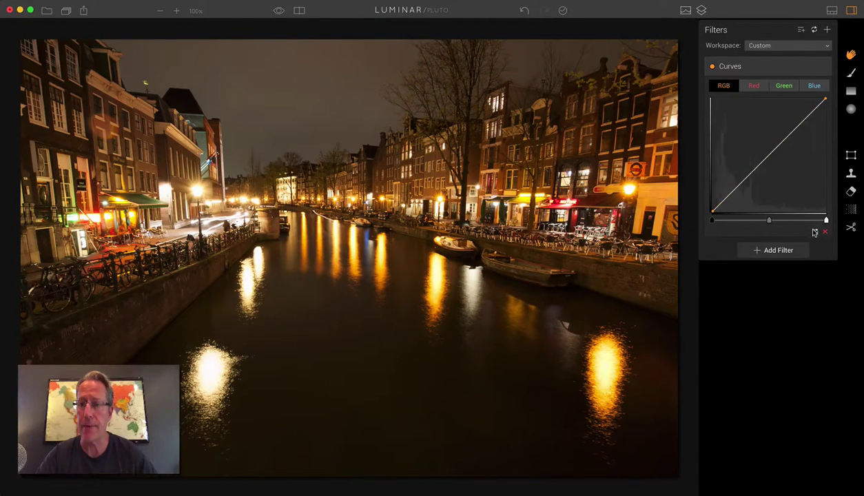
Shift the Red curve's bottom endpoint to tint the shadows, then reset the curves to straight.
click(752, 86)
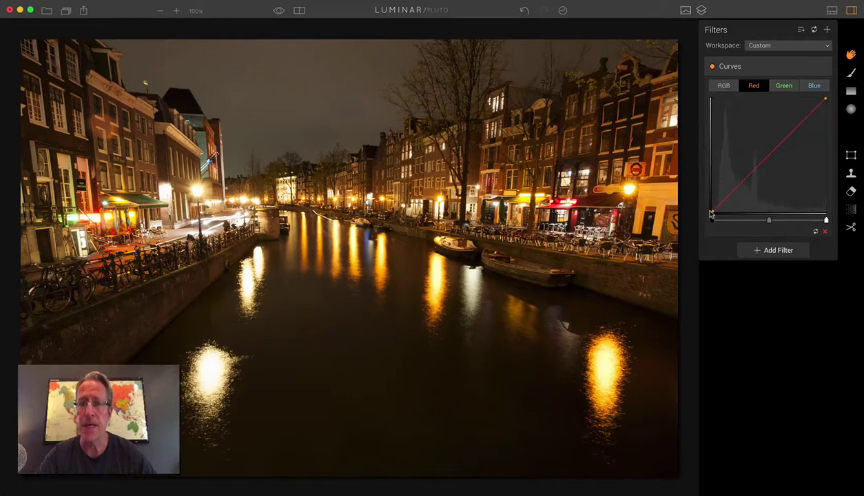
drag(710, 214, 742, 223)
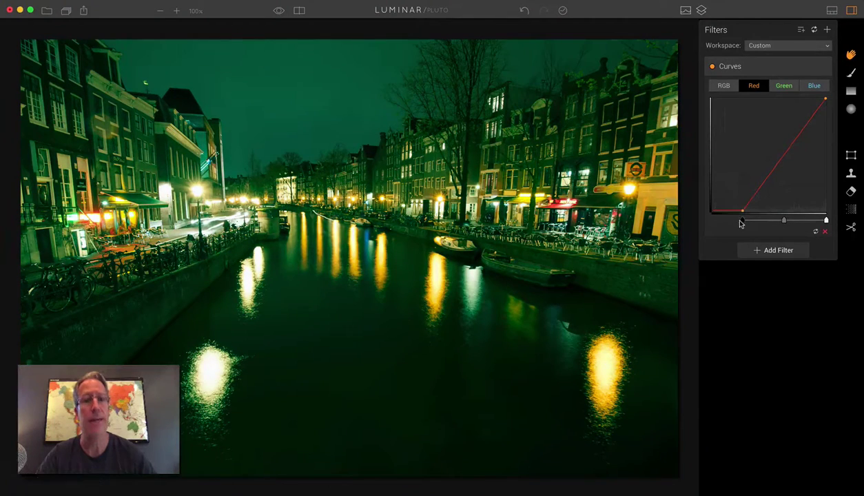
click(816, 231)
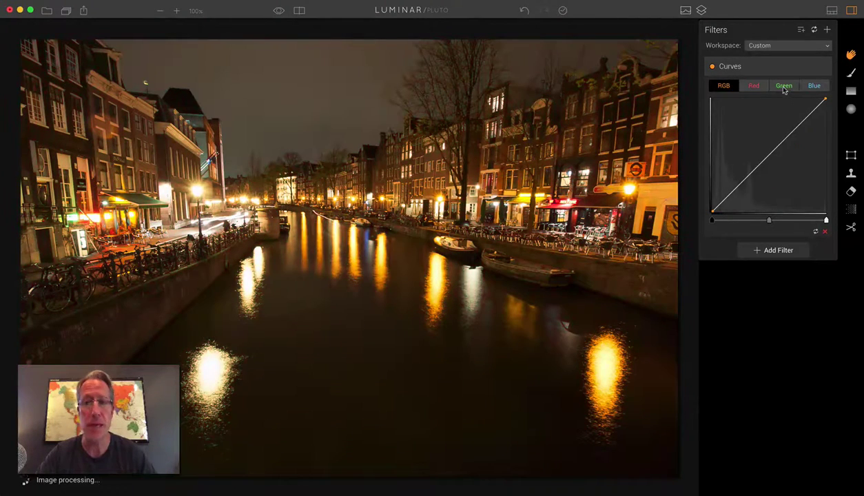
Check the colour-mix diagram in Preview, then test the Green curve's top endpoint and black point.
click(783, 86)
key(super+Tab)
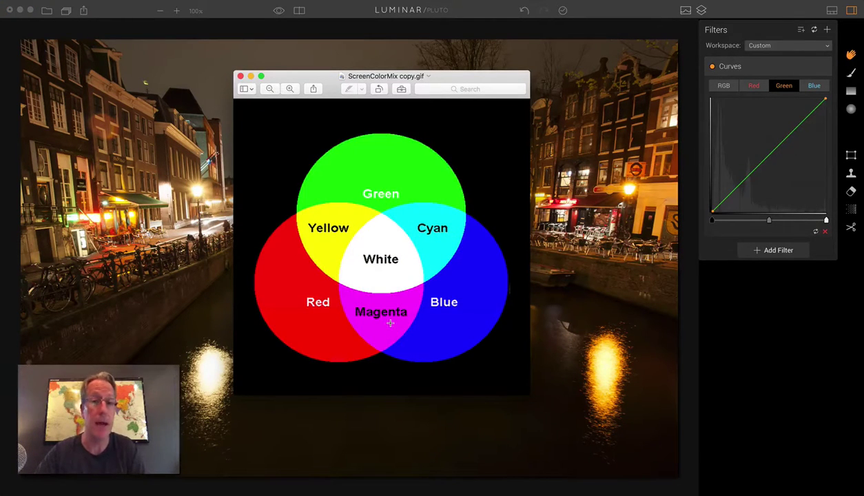
key(super+Tab)
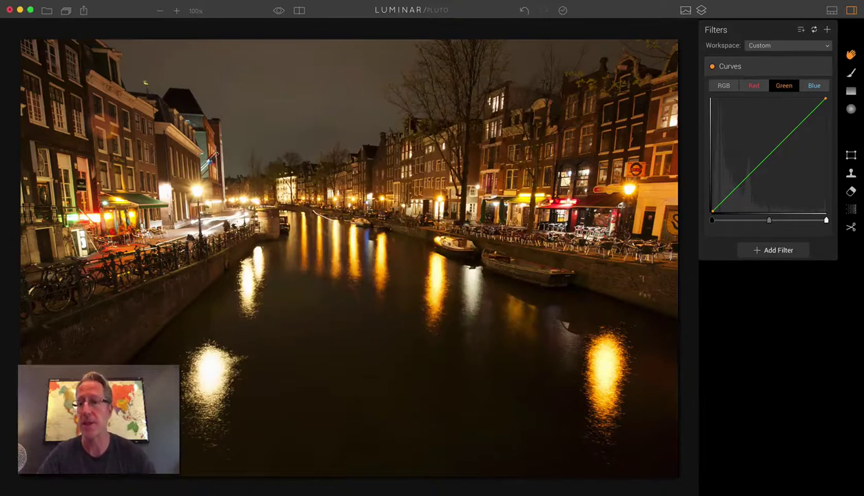
mouse_move(824, 101)
mouse_down()
mouse_move(788, 93)
mouse_move(824, 101)
mouse_move(830, 134)
mouse_move(827, 100)
mouse_up()
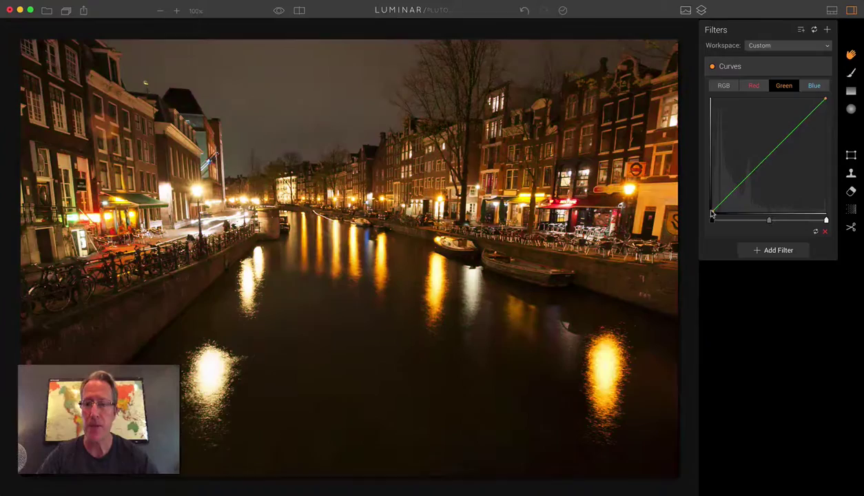
mouse_move(710, 214)
mouse_down()
mouse_move(708, 188)
mouse_move(710, 219)
mouse_move(726, 215)
mouse_move(710, 218)
mouse_up()
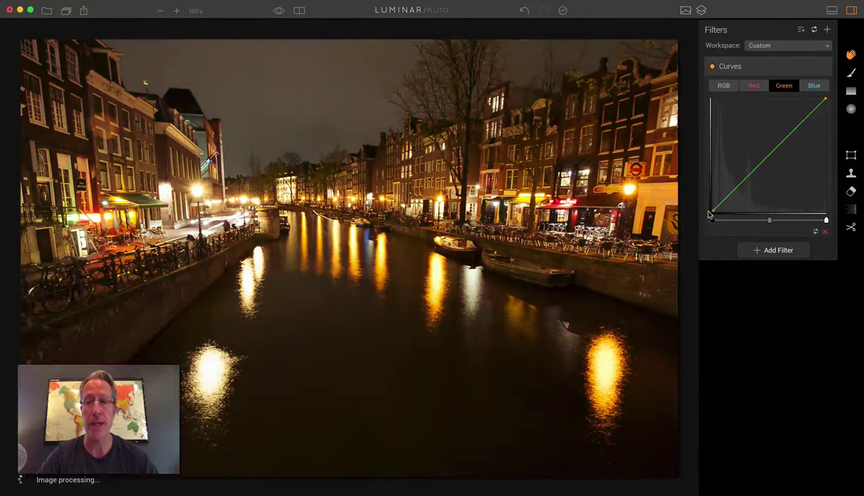
click(810, 85)
Consult the colour-mix diagram, test the Blue curve's top and black points, then close Preview.
key(super+Tab)
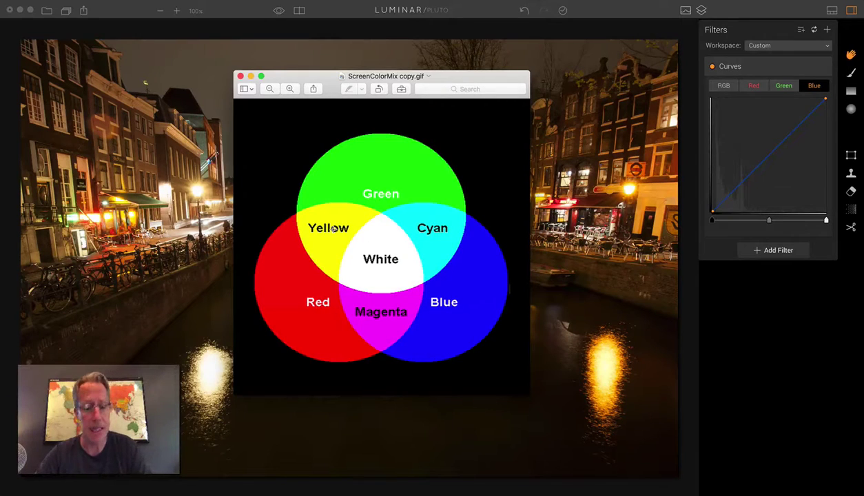
key(super+Tab)
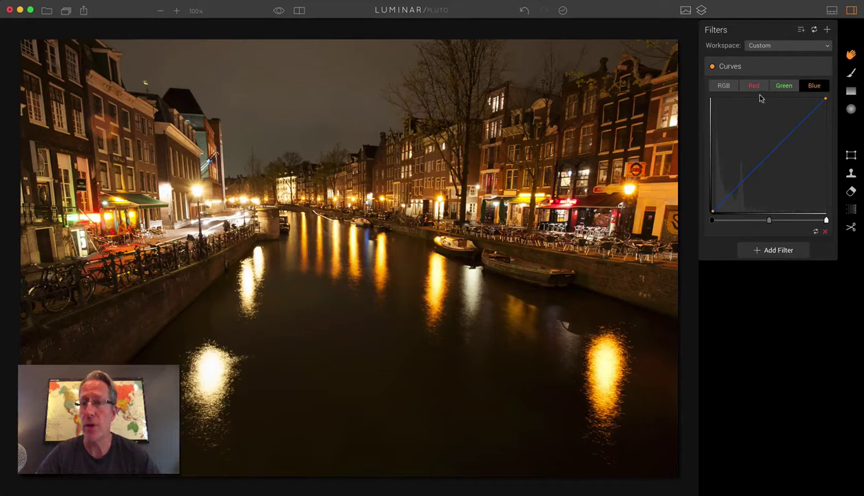
mouse_move(822, 101)
mouse_down()
mouse_move(779, 95)
mouse_move(827, 100)
mouse_move(831, 147)
mouse_move(825, 100)
mouse_up()
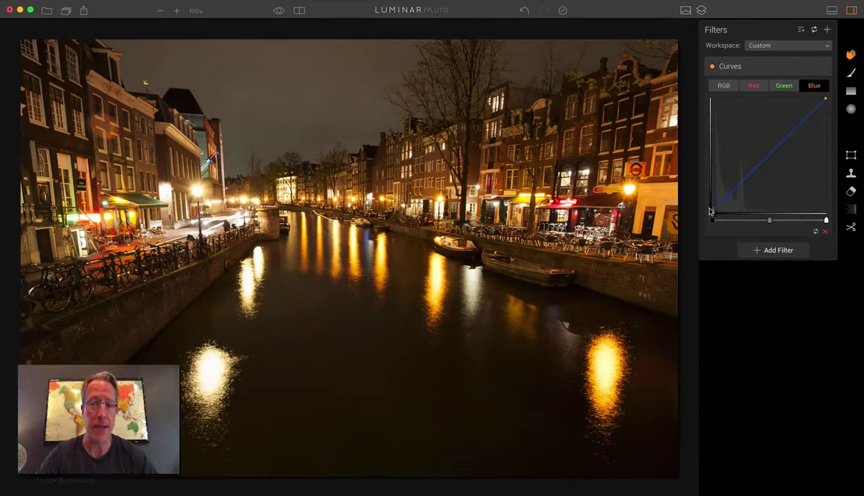
mouse_move(711, 212)
mouse_down()
mouse_move(698, 188)
mouse_move(709, 212)
mouse_move(735, 214)
mouse_move(709, 215)
mouse_up()
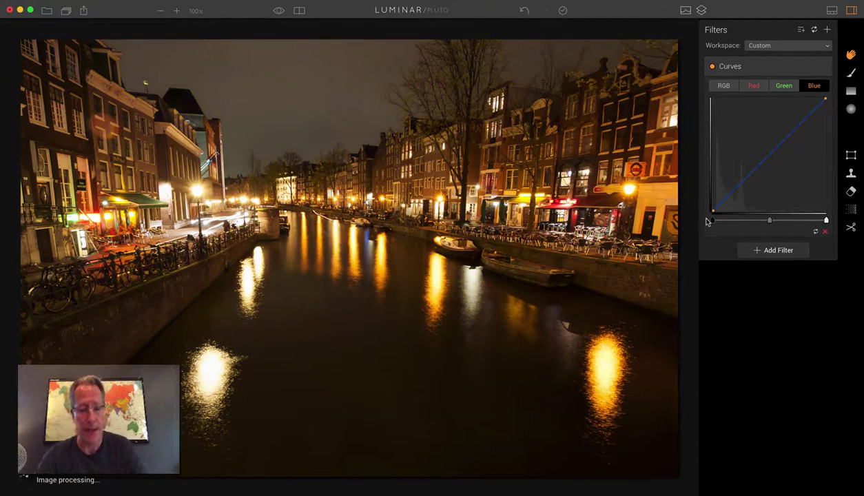
key(super+Tab)
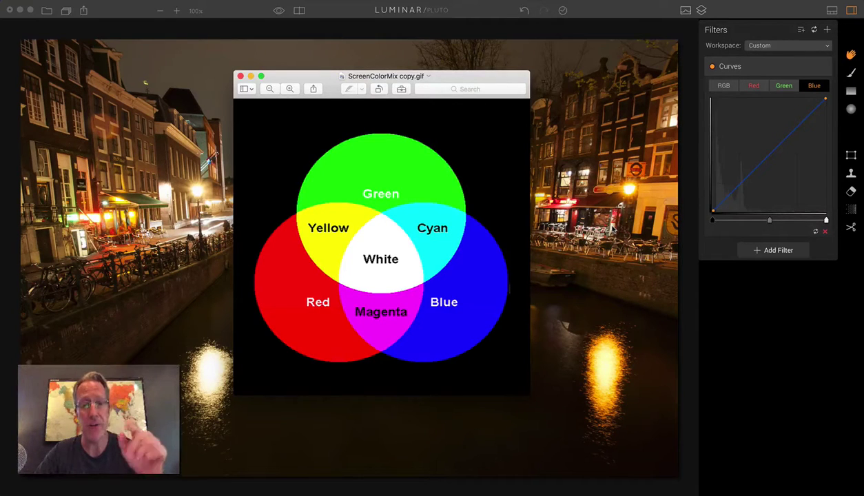
key(super+w)
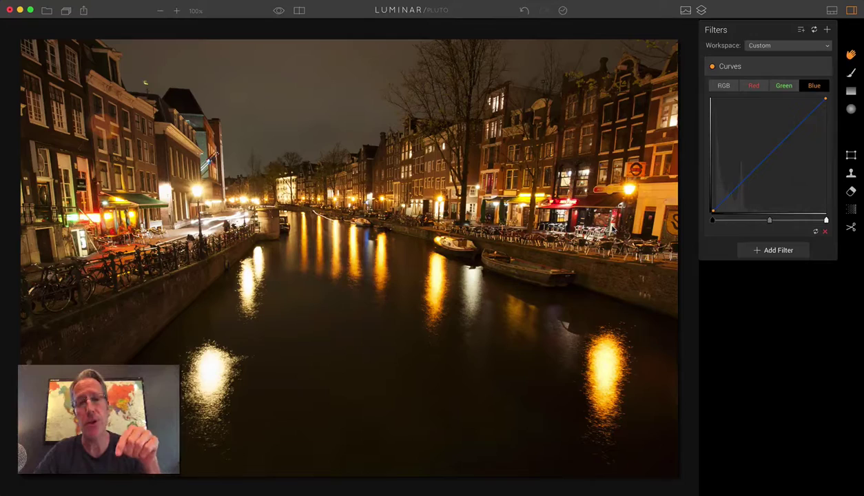
Add a Color Balance filter, then drag the Blue curve's top point inward and back out.
click(779, 250)
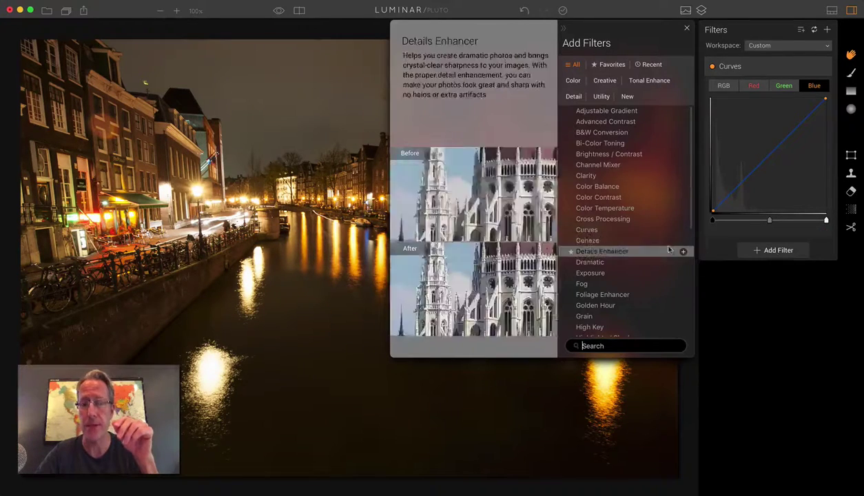
click(608, 187)
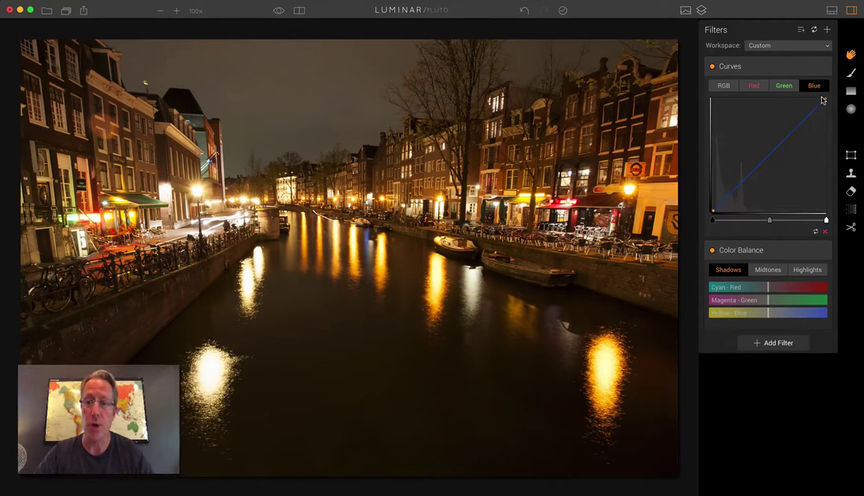
drag(822, 100, 776, 99)
mouse_move(827, 101)
mouse_down()
mouse_move(827, 168)
mouse_move(825, 99)
mouse_up()
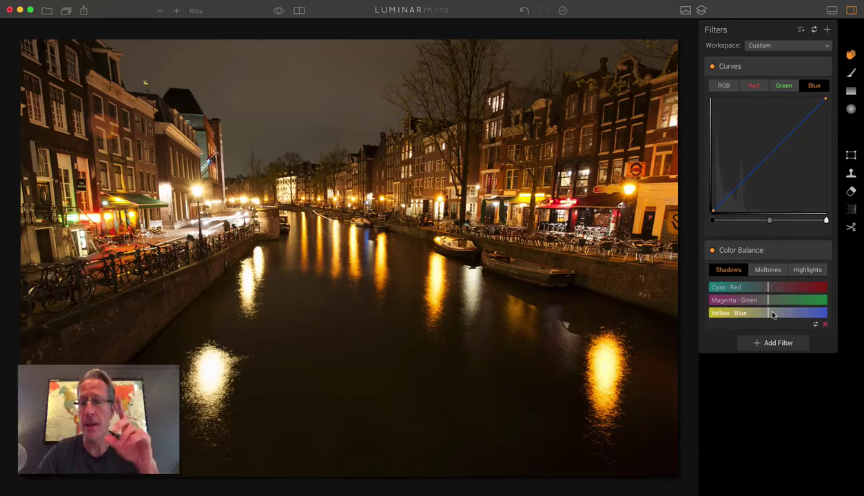
click(711, 251)
click(711, 251)
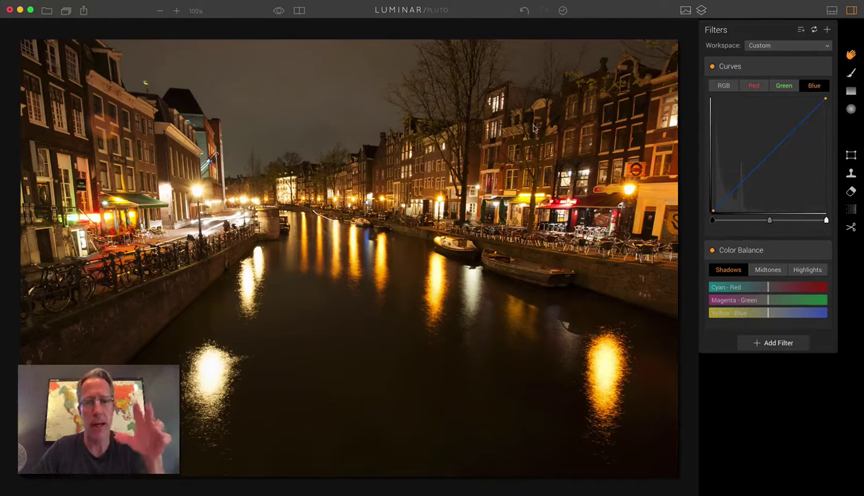
Bend the RGB curve into an S by raising an upper point and lowering a lower point.
click(717, 85)
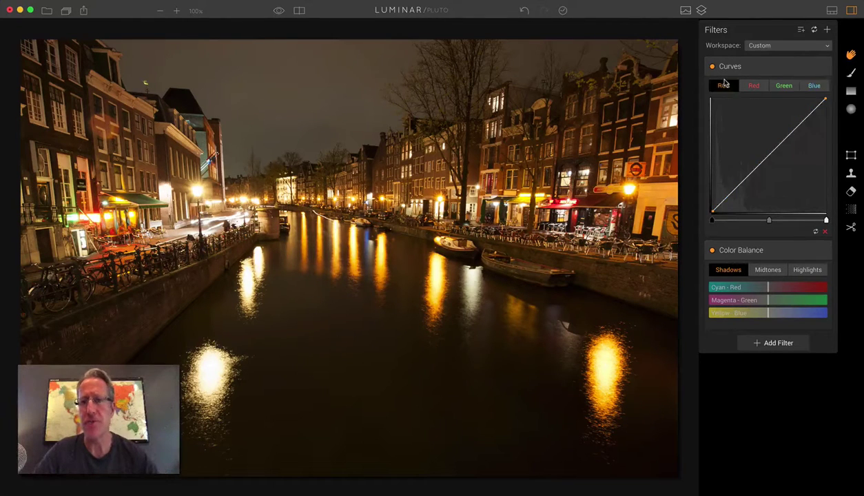
click(787, 135)
drag(787, 135, 784, 131)
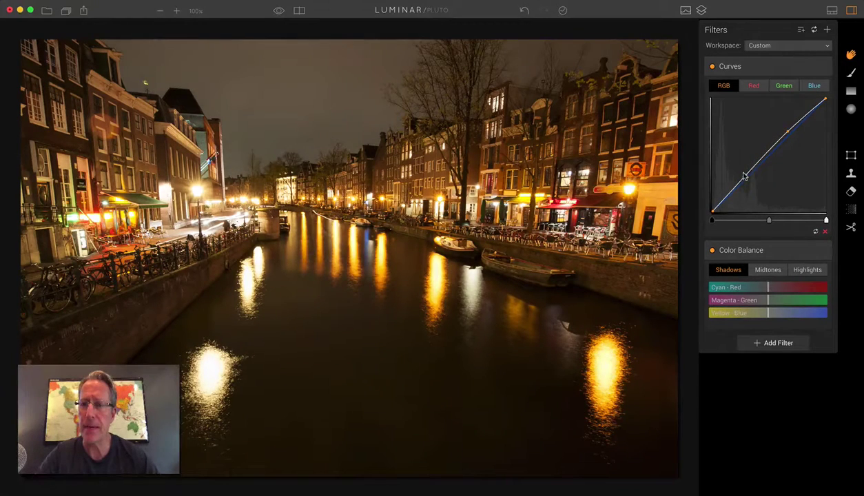
drag(746, 177, 748, 181)
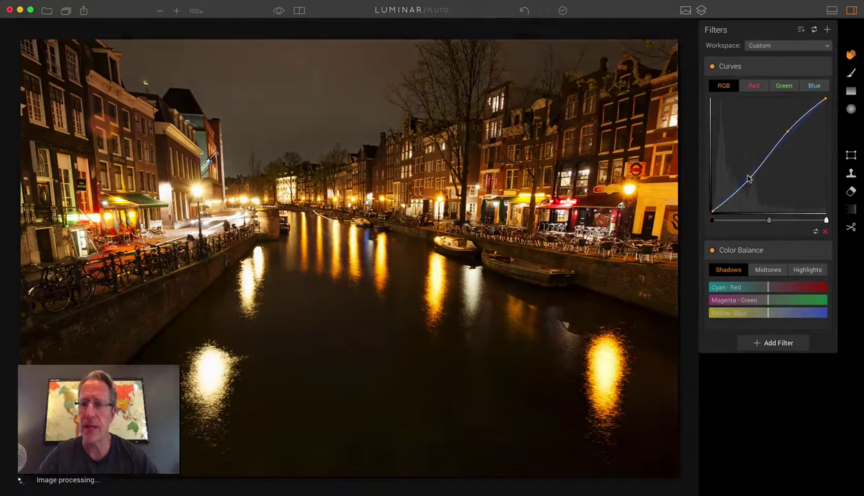
click(756, 88)
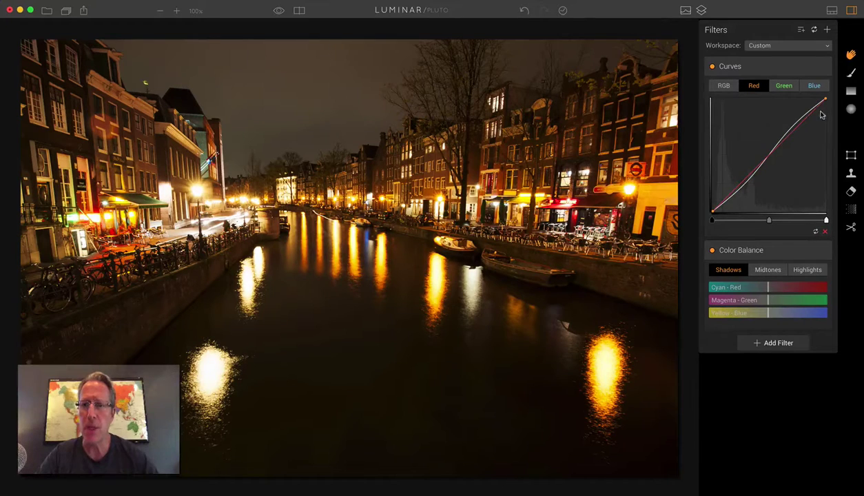
Lower the Red curve's top point, pull the Green top end inward, and steepen the Blue curve.
drag(823, 102, 825, 109)
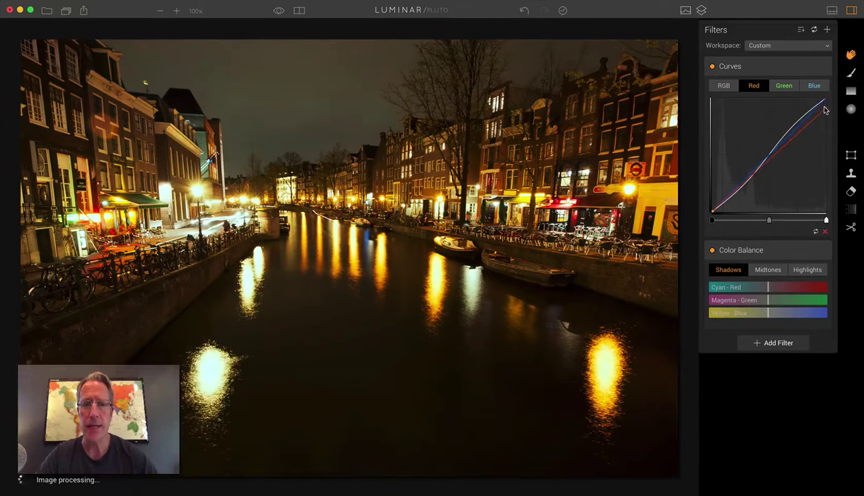
click(775, 86)
drag(812, 97, 828, 108)
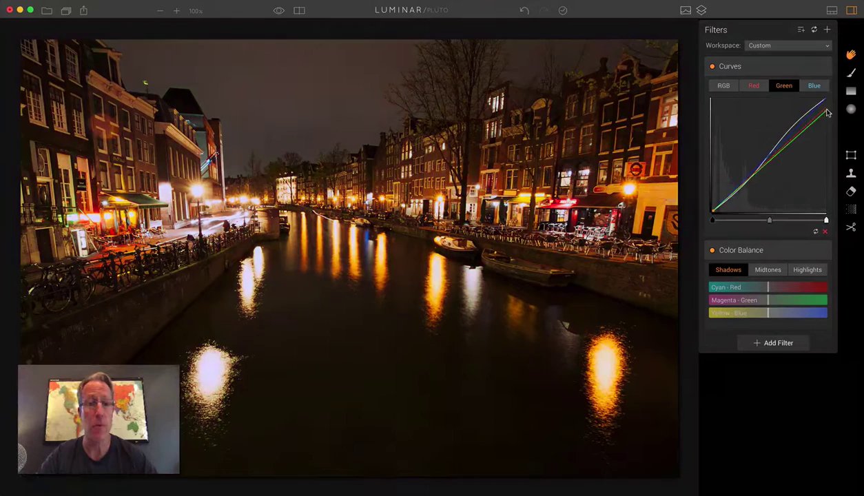
click(814, 86)
drag(825, 101, 787, 94)
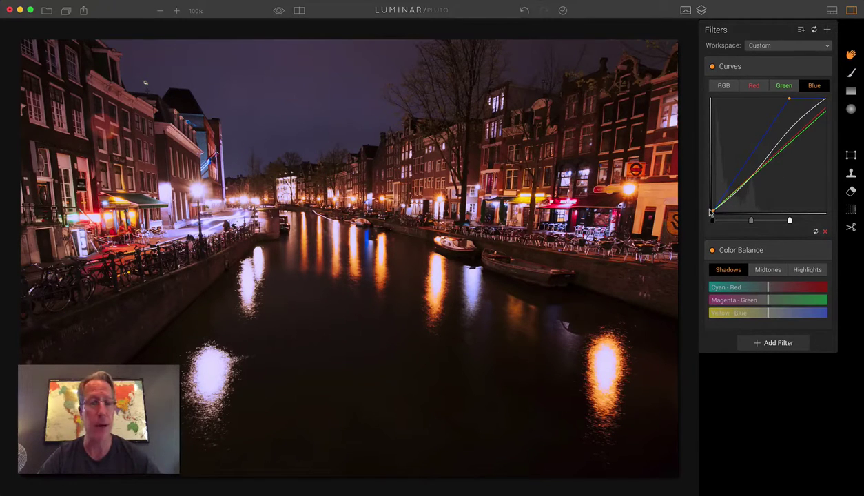
Lift the Blue curve's black point slightly, then nudge the Red curve's black point inward.
drag(709, 207, 707, 202)
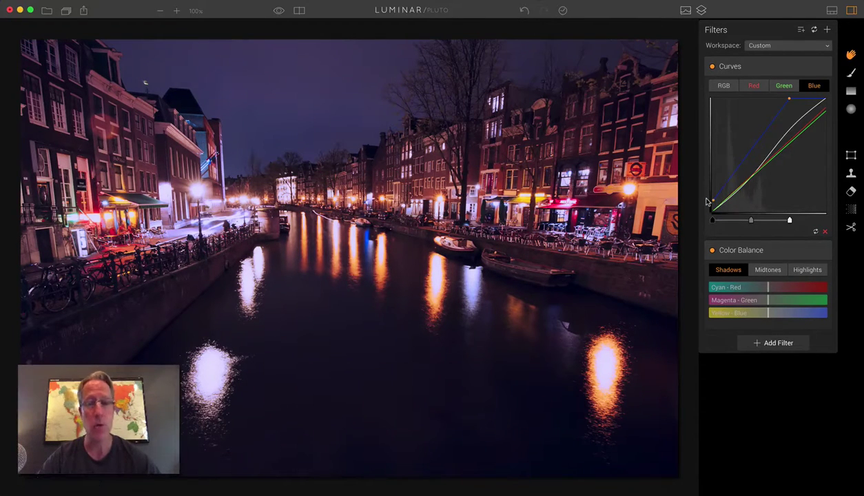
click(753, 87)
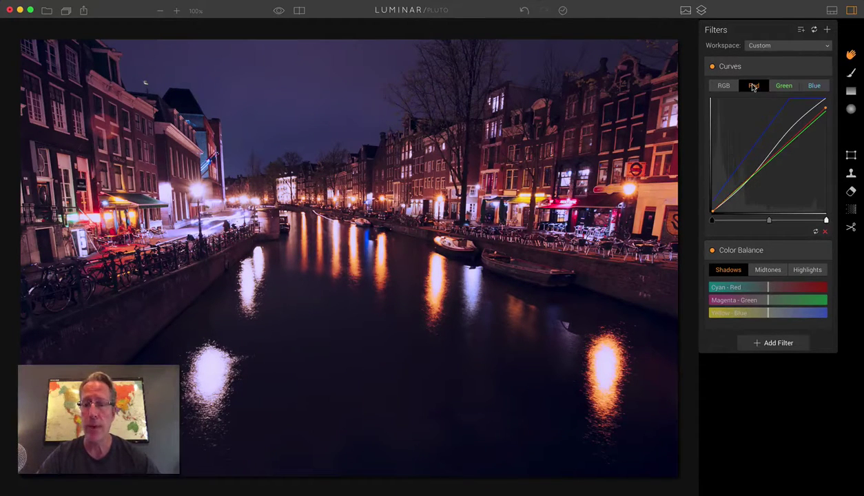
drag(710, 213, 715, 215)
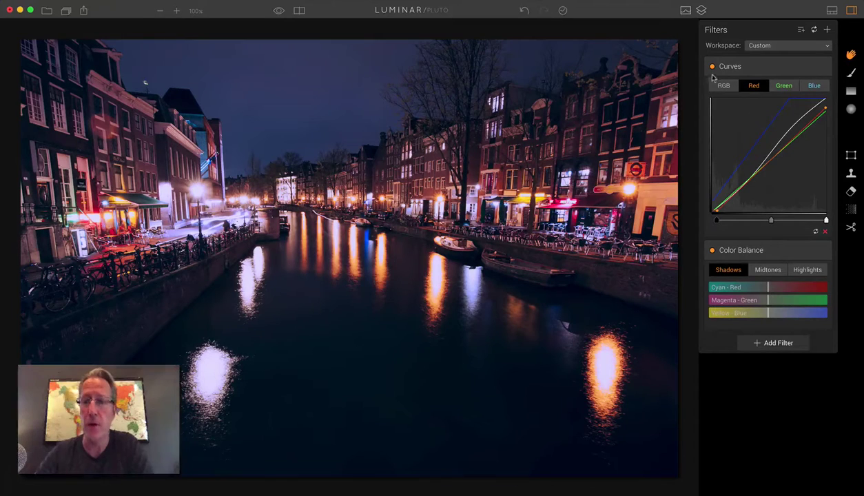
click(711, 251)
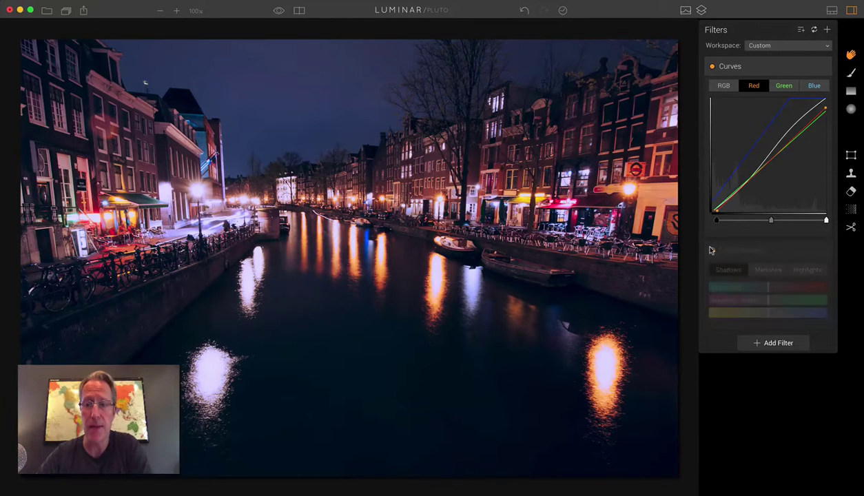
click(712, 251)
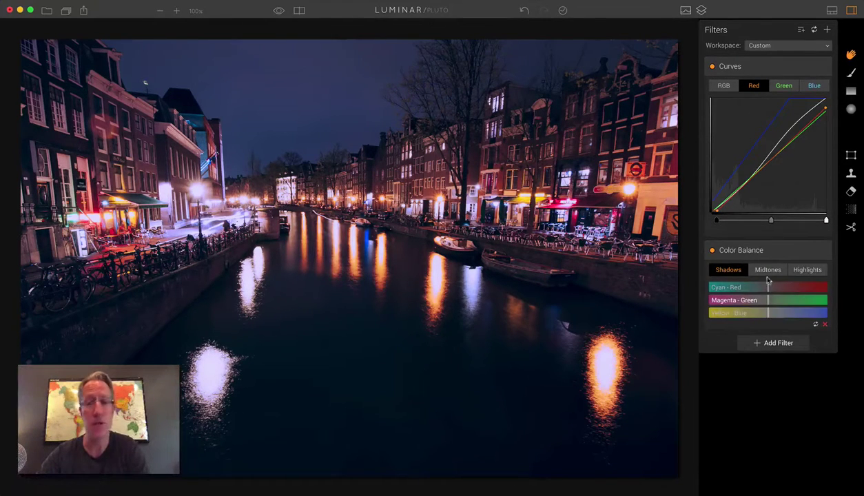
click(710, 67)
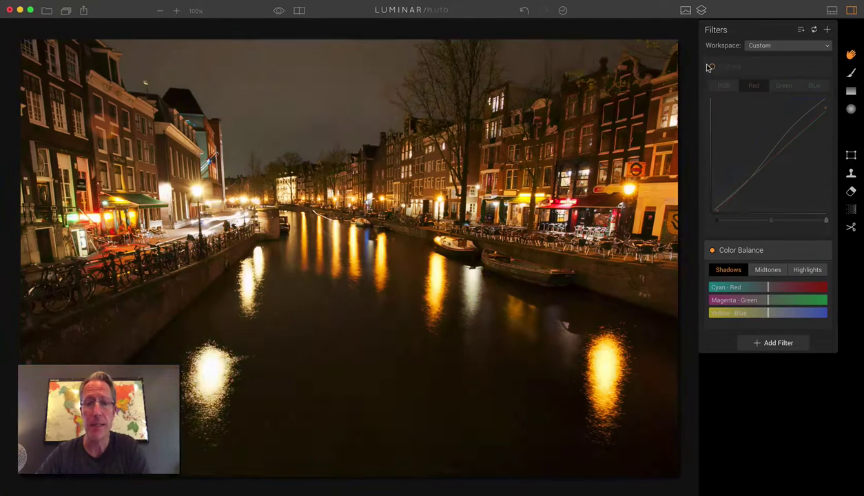
click(710, 67)
click(710, 67)
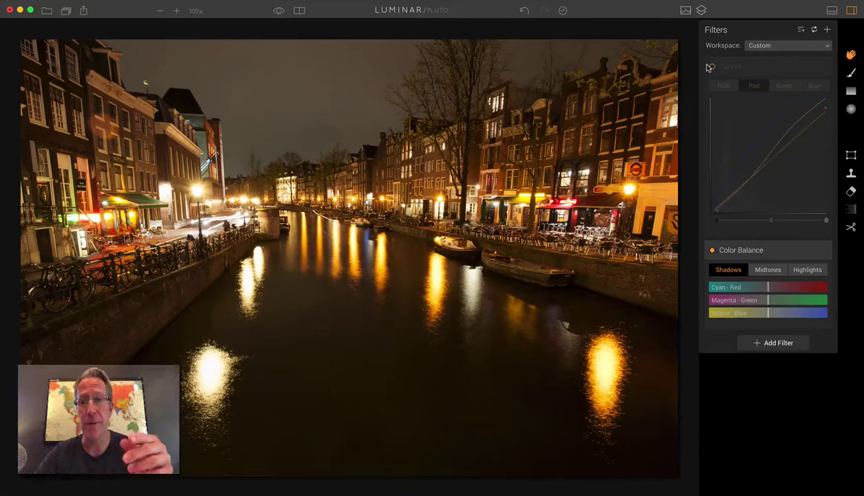
click(710, 67)
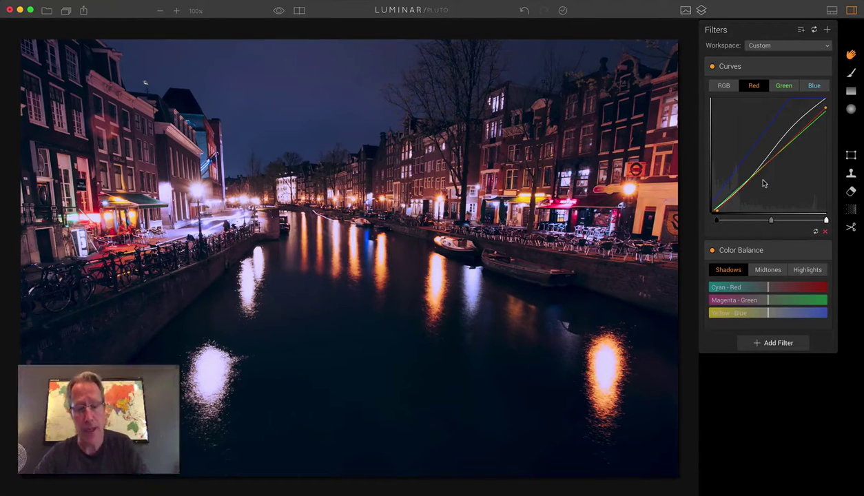
key(super+Tab)
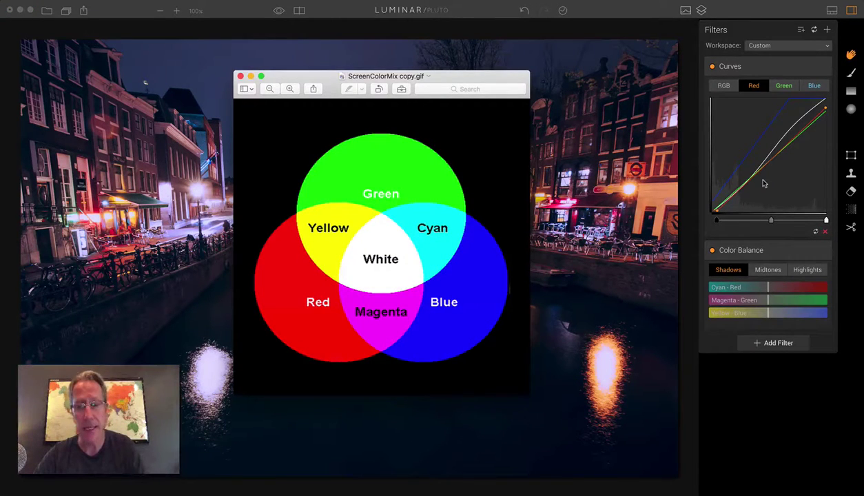
key(super+Tab)
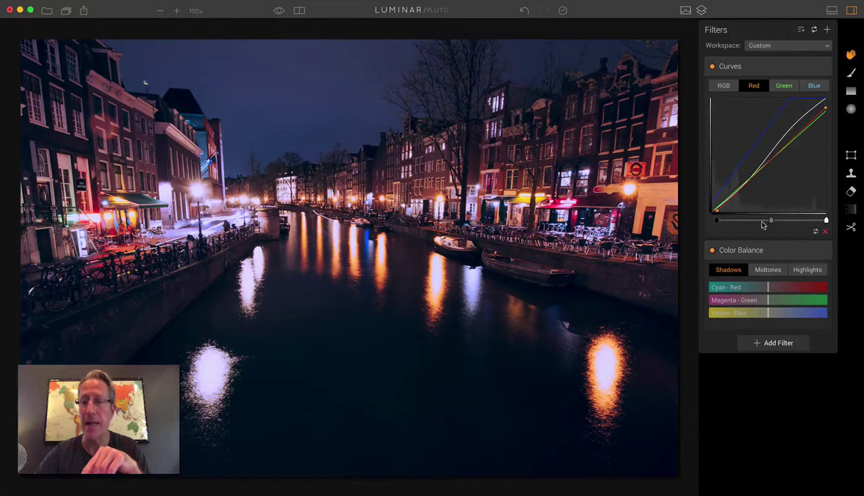
Fine-tune the Red curve's midtone slider to ease the red and magenta tint.
drag(770, 221, 788, 221)
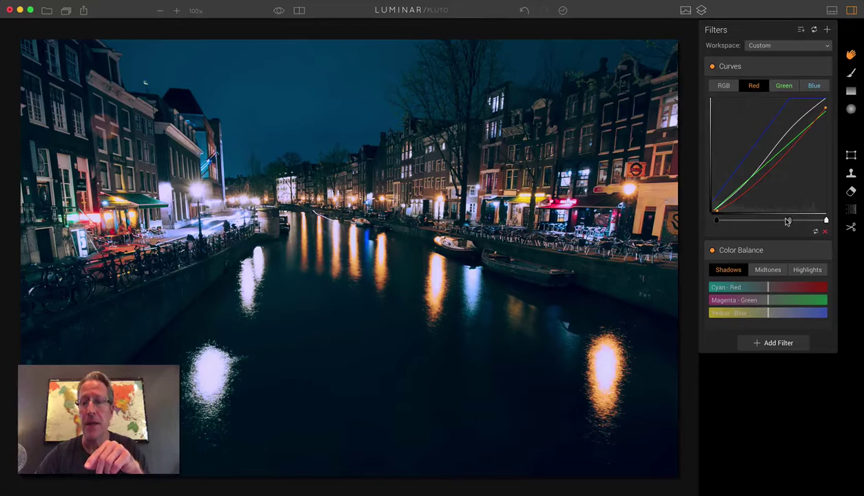
mouse_move(788, 222)
mouse_down()
mouse_move(775, 220)
mouse_move(798, 221)
mouse_up()
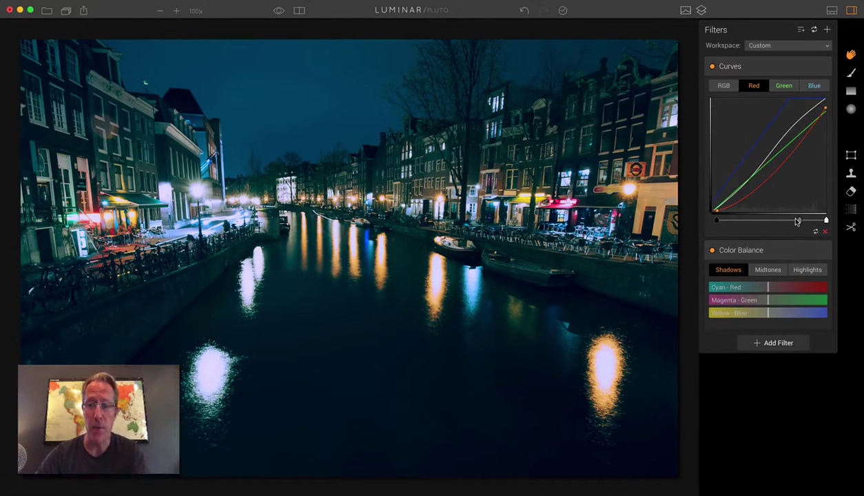
drag(797, 221, 760, 220)
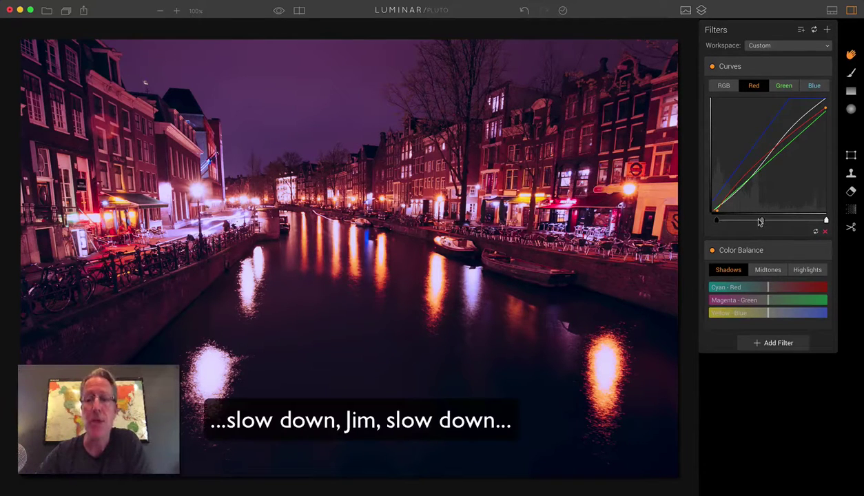
mouse_move(760, 221)
mouse_down()
mouse_move(739, 221)
mouse_move(778, 223)
mouse_up()
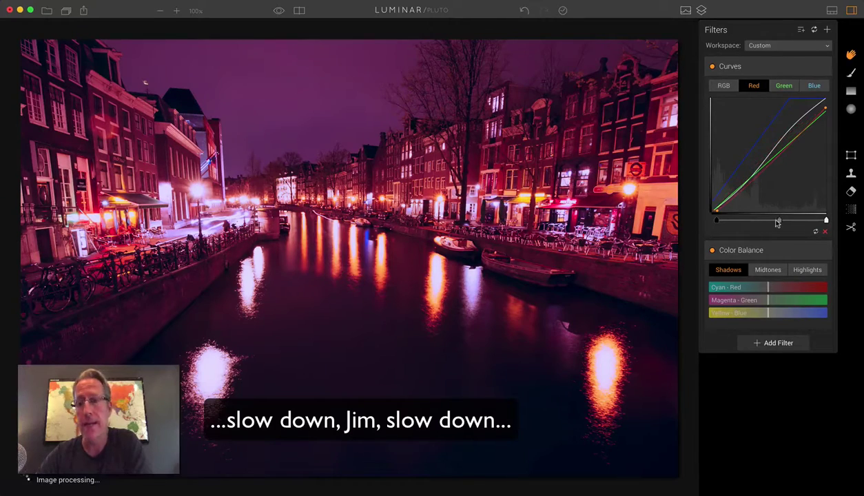
Shift the Green and Blue curve midtones, pushing the Blue toward purple.
click(781, 86)
drag(754, 220, 778, 221)
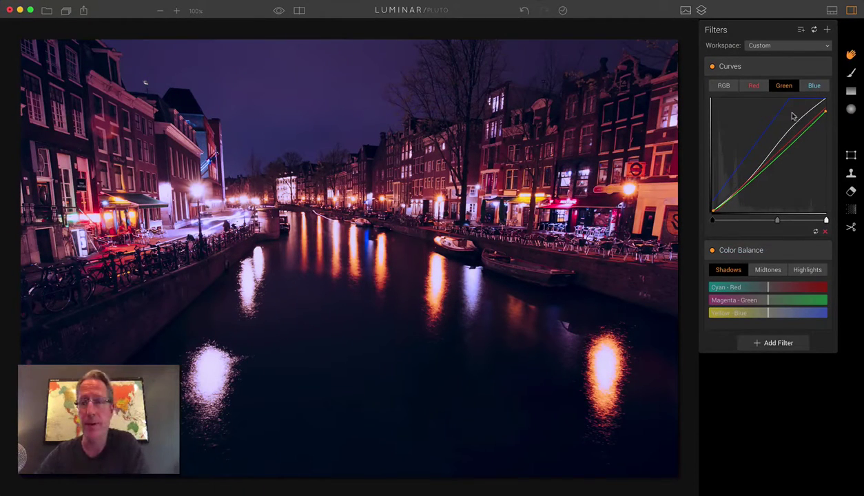
click(801, 86)
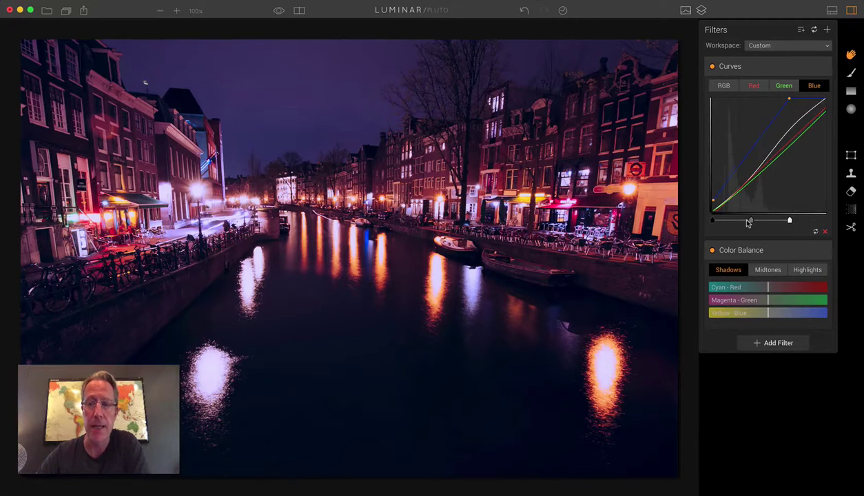
mouse_move(750, 223)
mouse_down()
mouse_move(727, 221)
mouse_move(751, 220)
mouse_up()
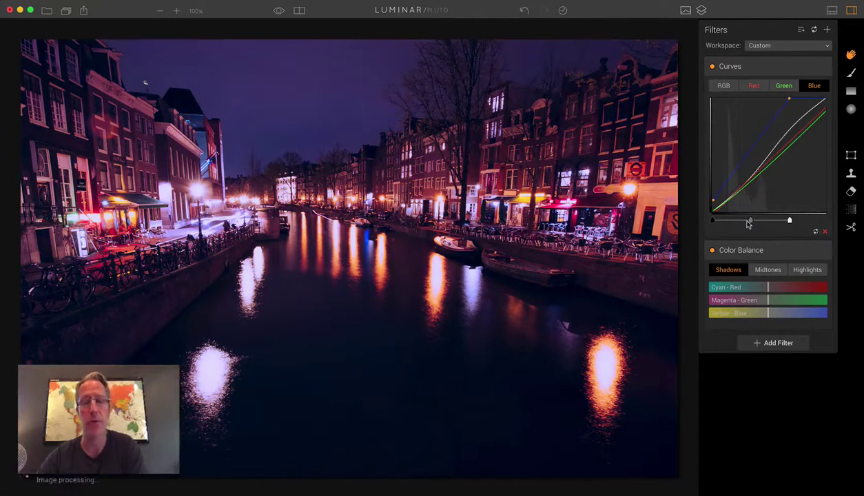
click(712, 66)
click(712, 67)
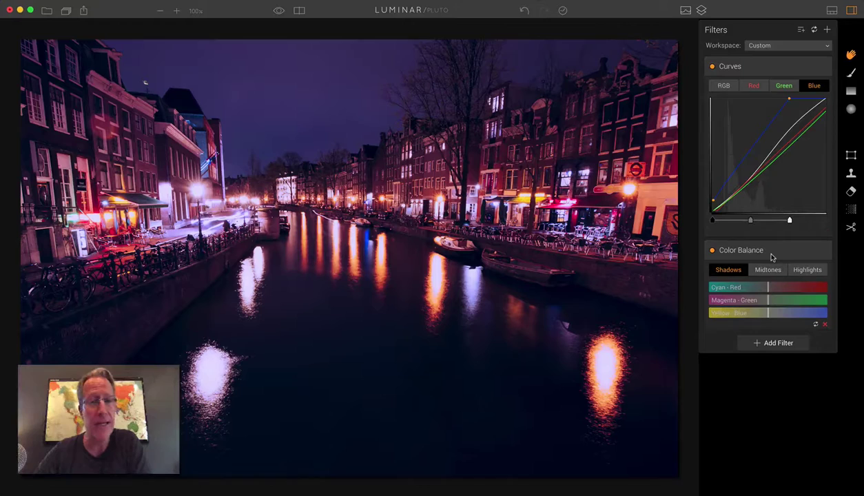
key(super+Tab)
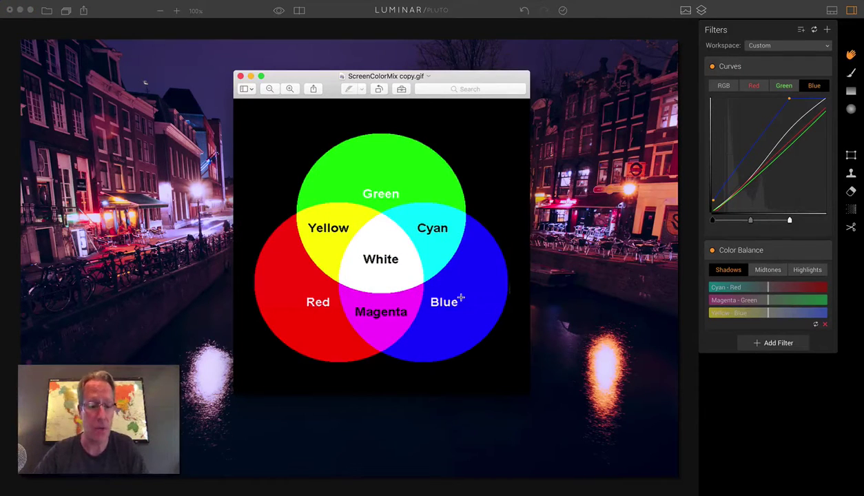
click(557, 295)
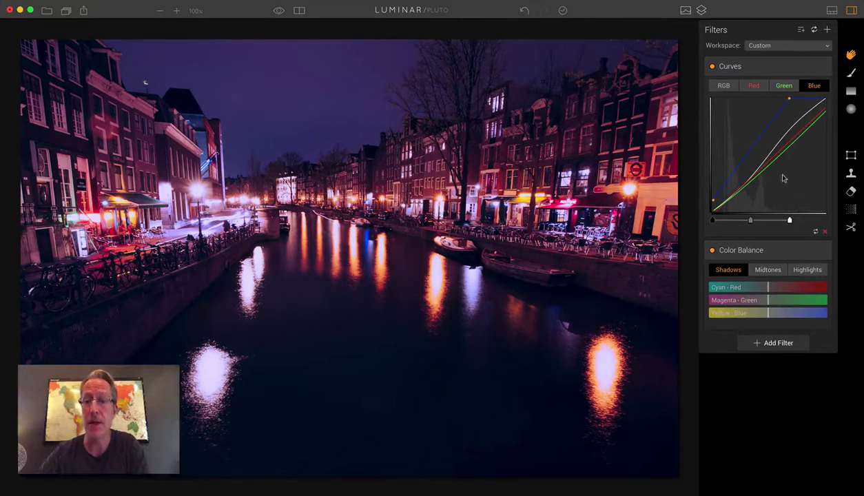
Compare the RGB and Red curves, settle on RGB, and check the colour-mixing diagram in Preview.
click(714, 84)
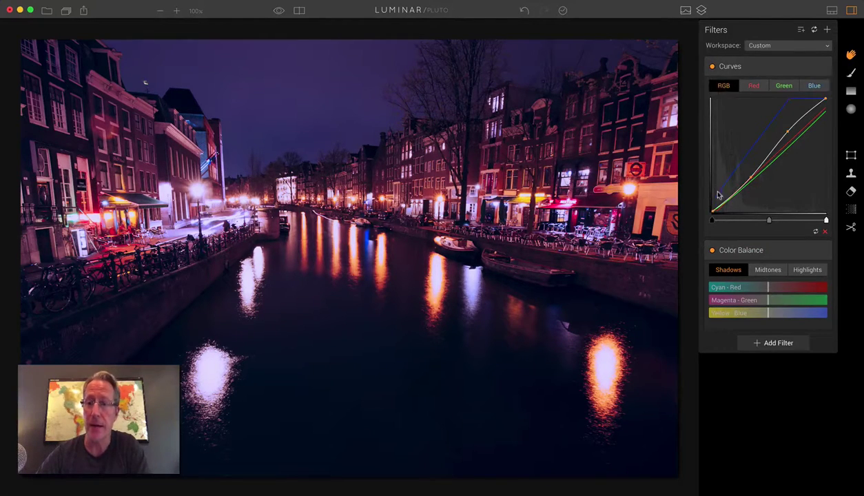
click(755, 88)
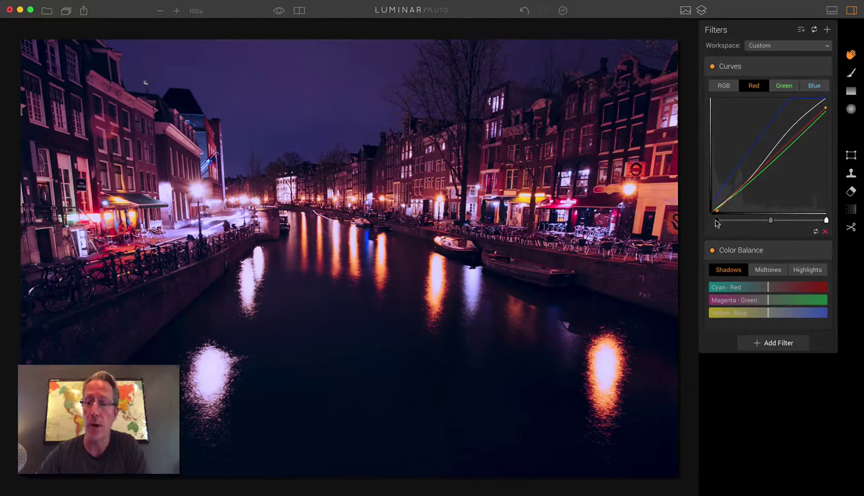
click(721, 86)
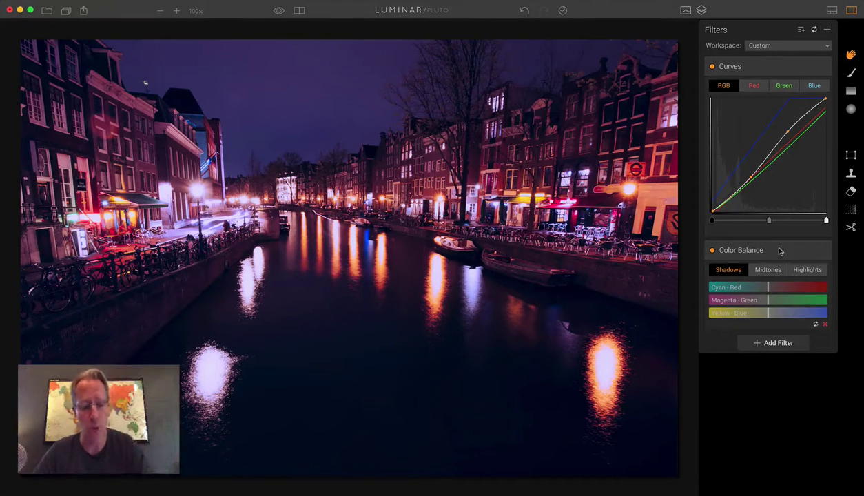
key(super+Tab)
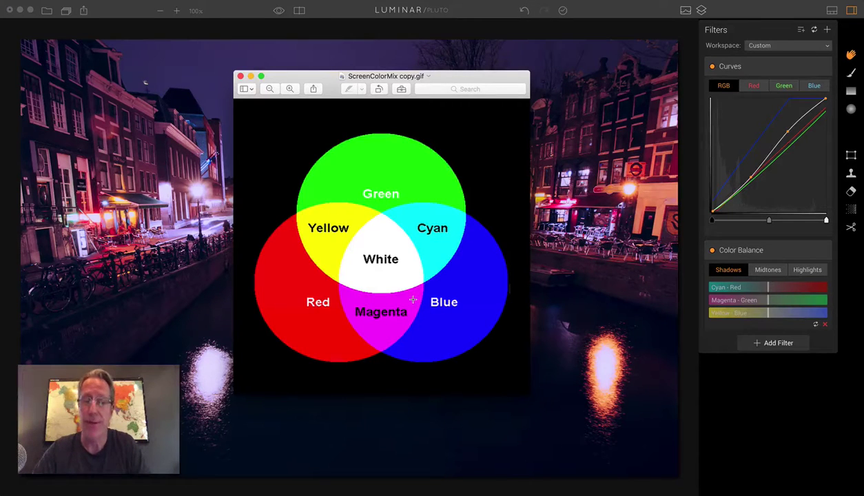
key(super+Tab)
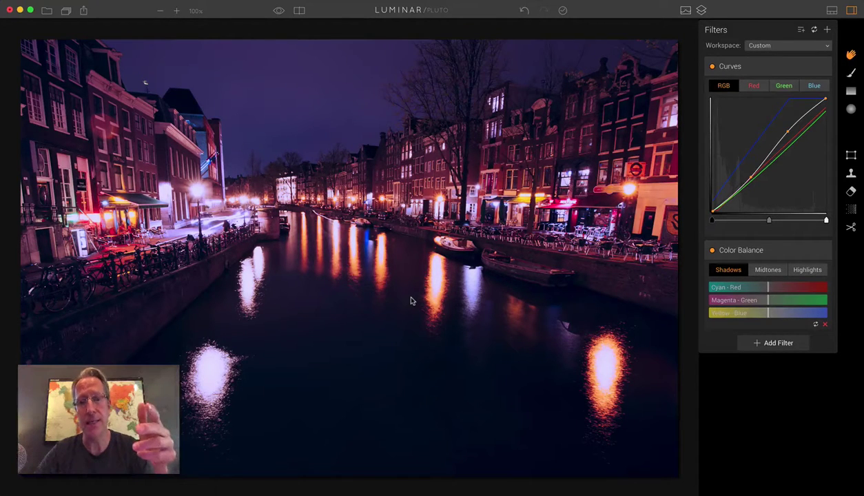
click(712, 67)
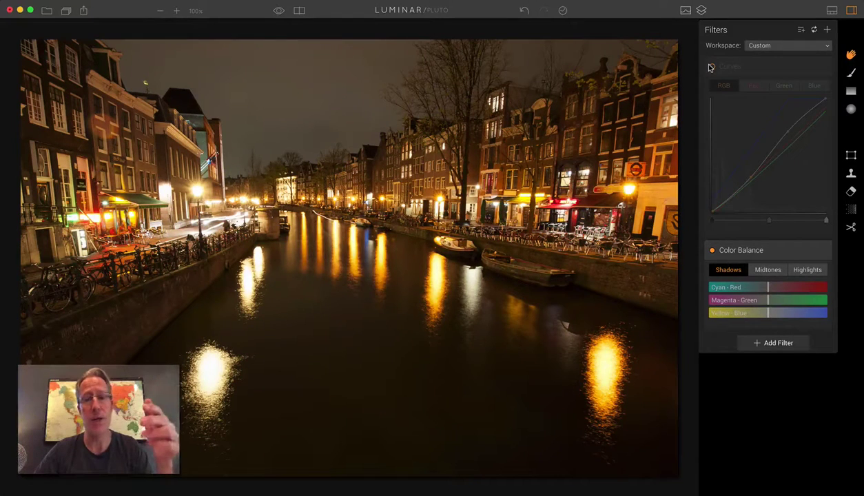
click(712, 67)
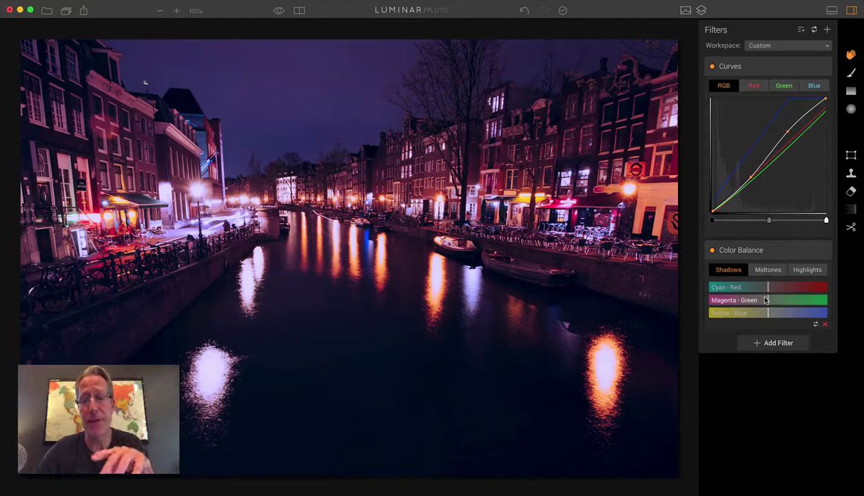
click(712, 251)
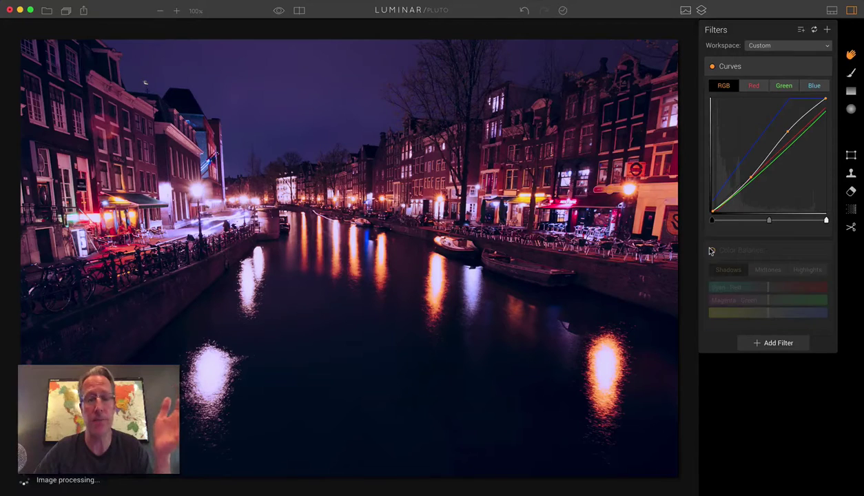
click(712, 251)
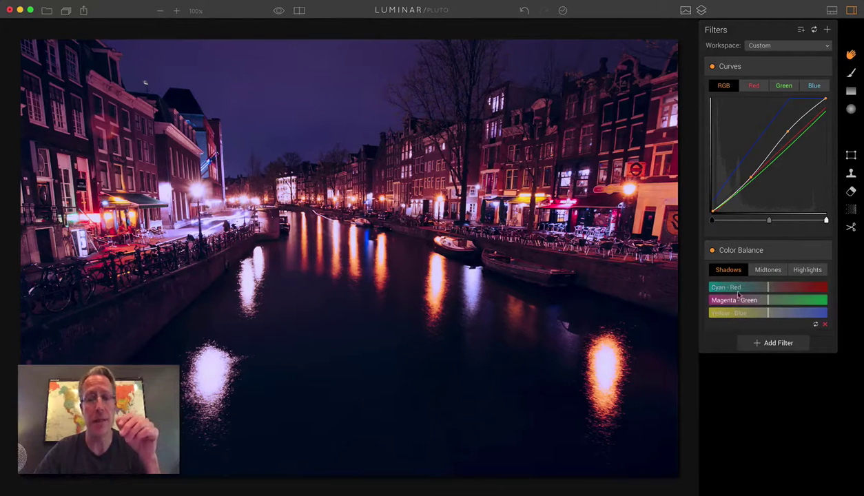